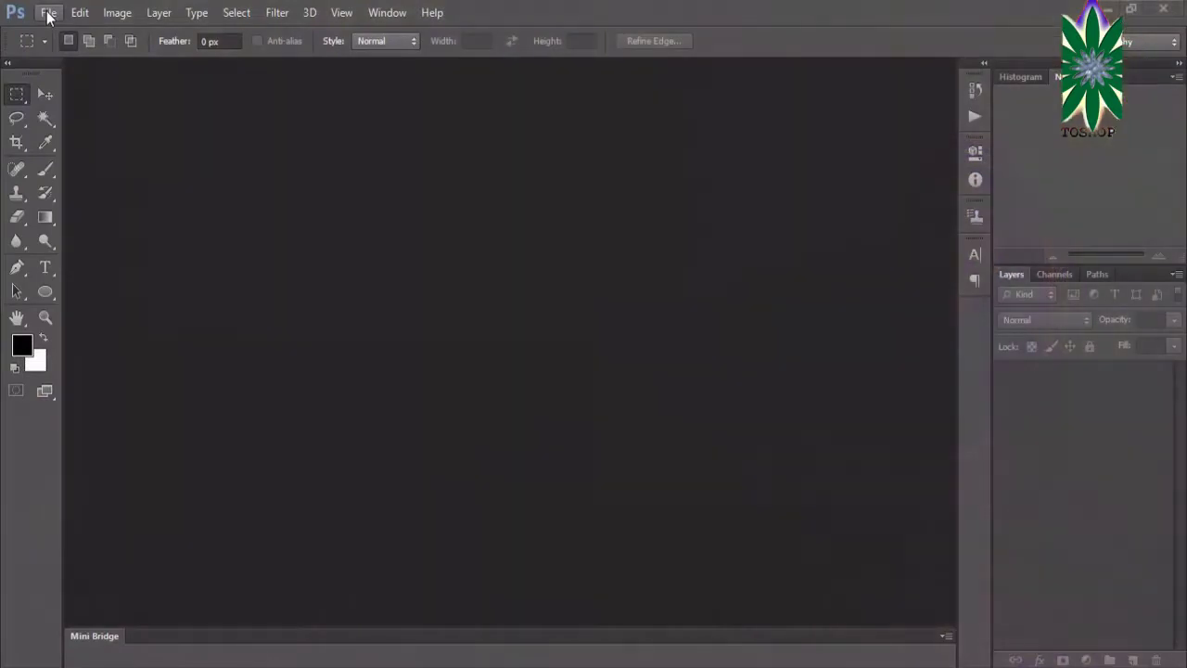
- Open girl-1128523_960_720, the photo of the woman lying on the rocks, from the file browser
{"action": "left_click", "coordinate": [48, 12]}
{"action": "left_click", "coordinate": [55, 51]}
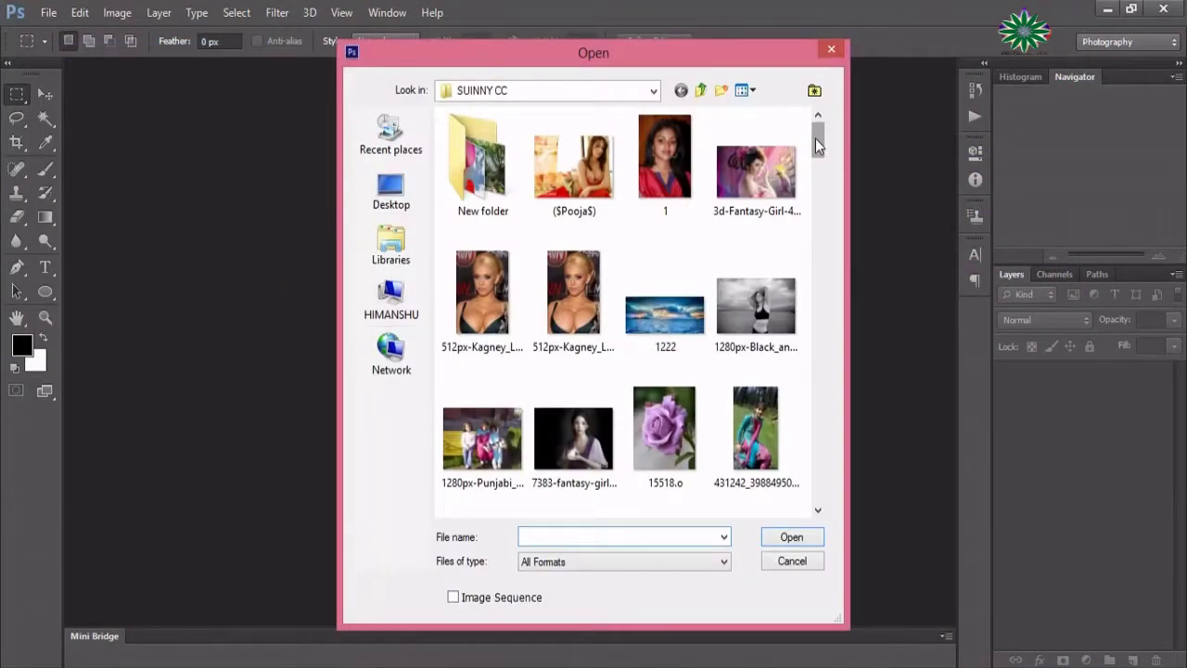
{"action": "left_click_drag", "start_coordinate": [816, 138], "coordinate": [830, 324]}
{"action": "left_click", "coordinate": [505, 353]}
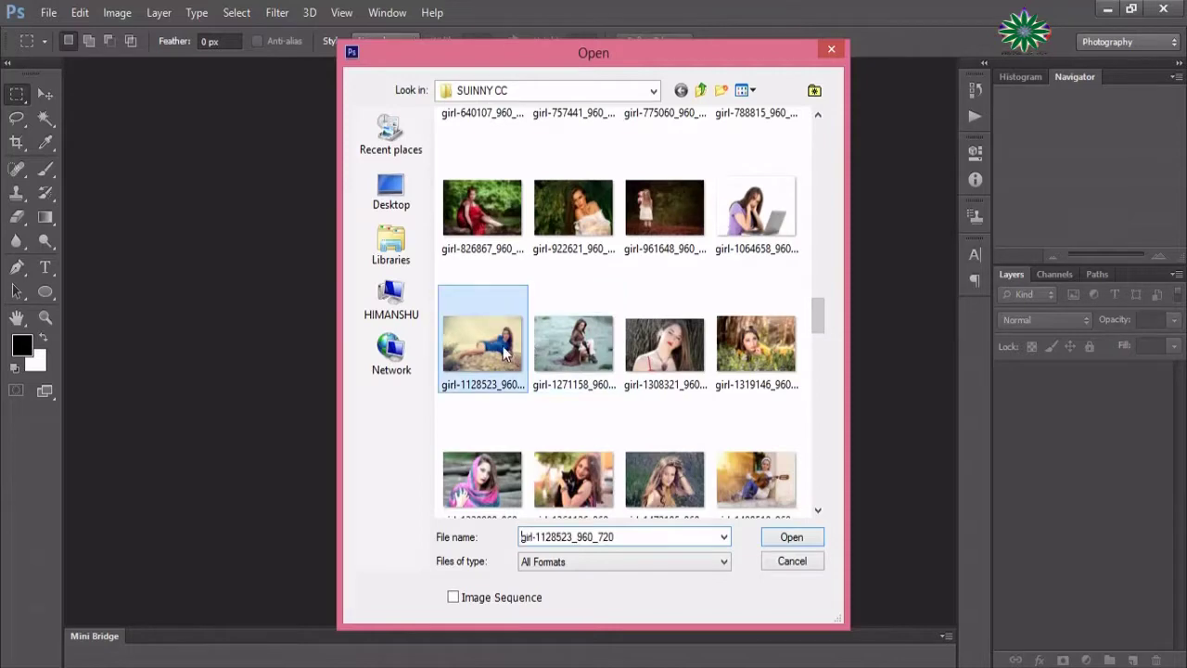
{"action": "double_click", "coordinate": [505, 352]}
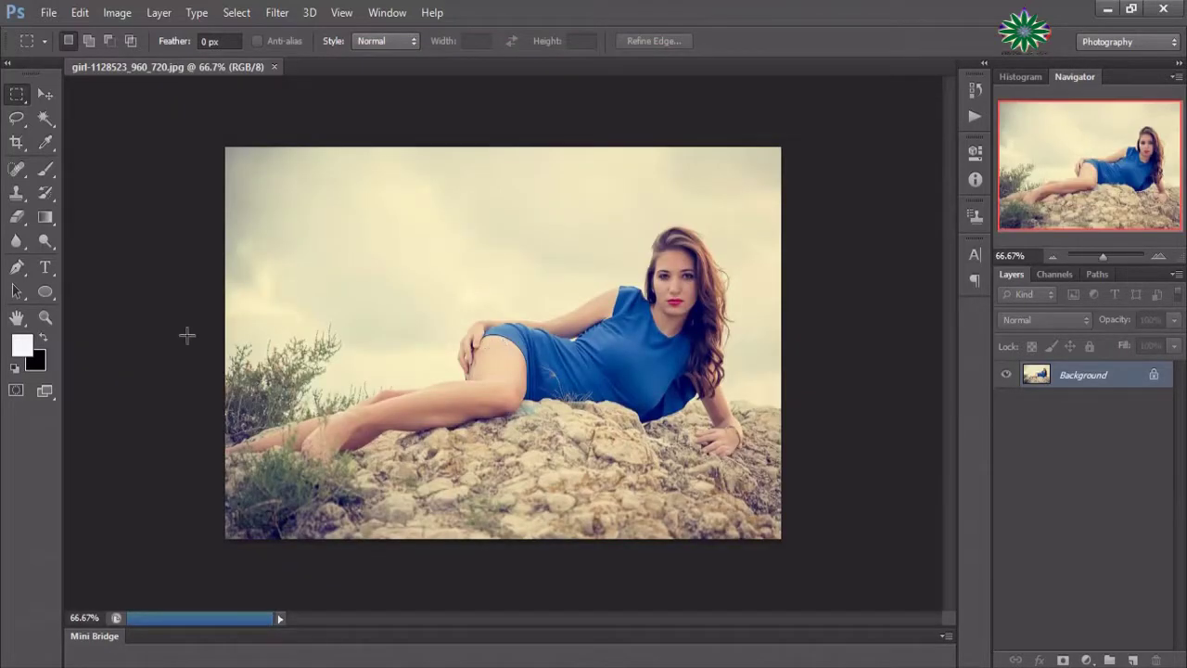
- Zoom the photo to 100%
{"action": "left_click", "coordinate": [45, 316]}
{"action": "left_click", "coordinate": [418, 337]}
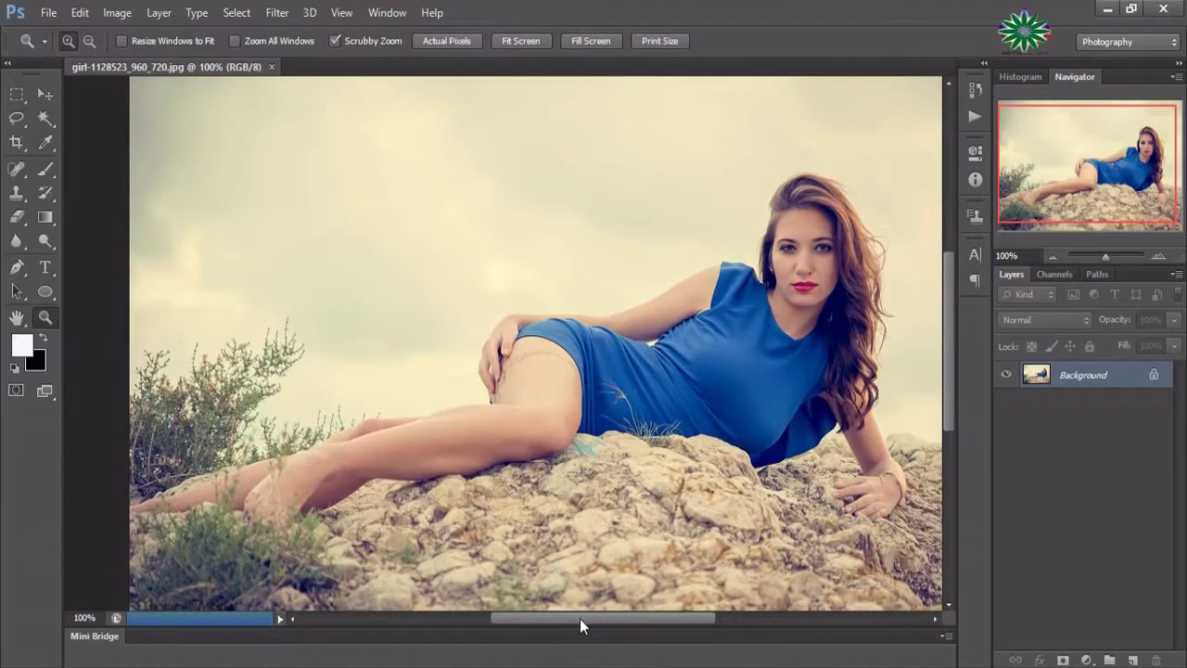
{"action": "left_click_drag", "start_coordinate": [580, 618], "coordinate": [588, 622]}
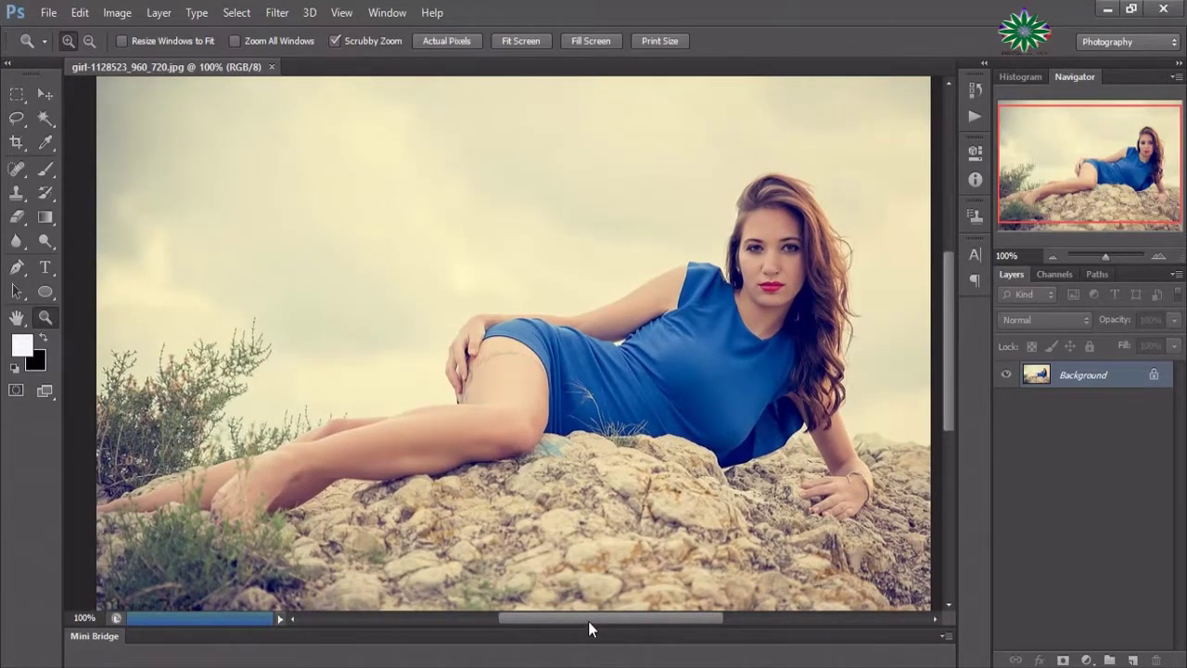
- Duplicate Background, stamp visible layers into Layer 1, and hide Background copy
{"action": "mouse_move", "coordinate": [1142, 380]}
{"action": "left_mouse_down"}
{"action": "mouse_move", "coordinate": [1125, 550]}
{"action": "mouse_move", "coordinate": [1133, 660]}
{"action": "left_mouse_up"}
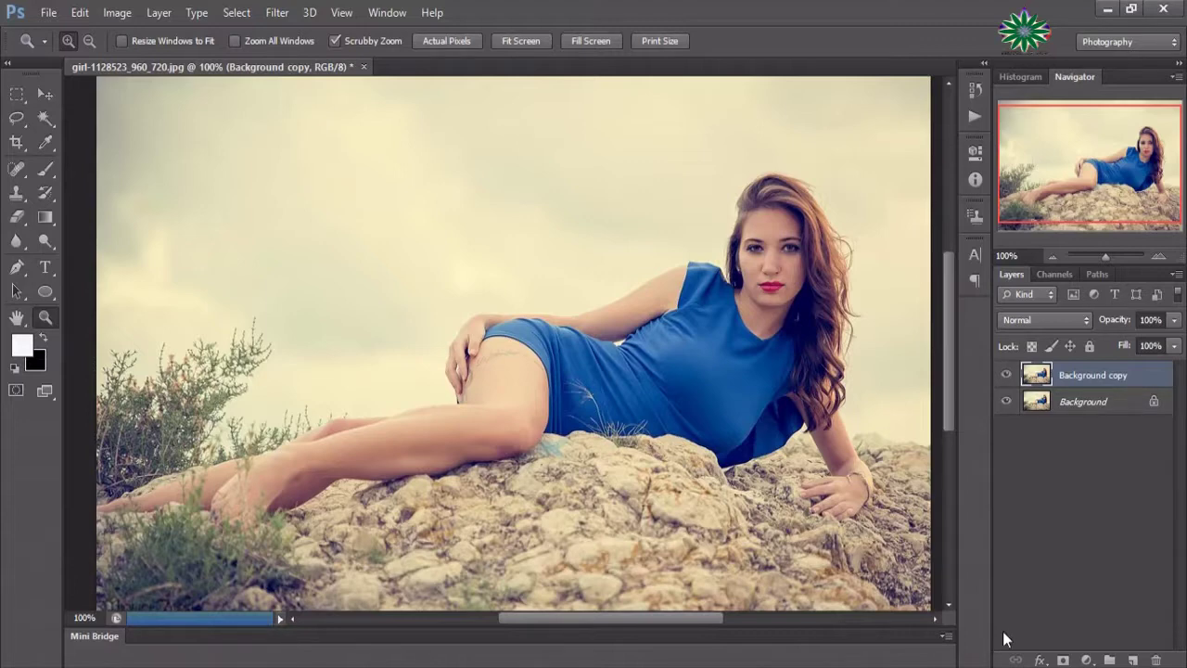
{"action": "key", "text": "ctrl+shift+alt+e"}
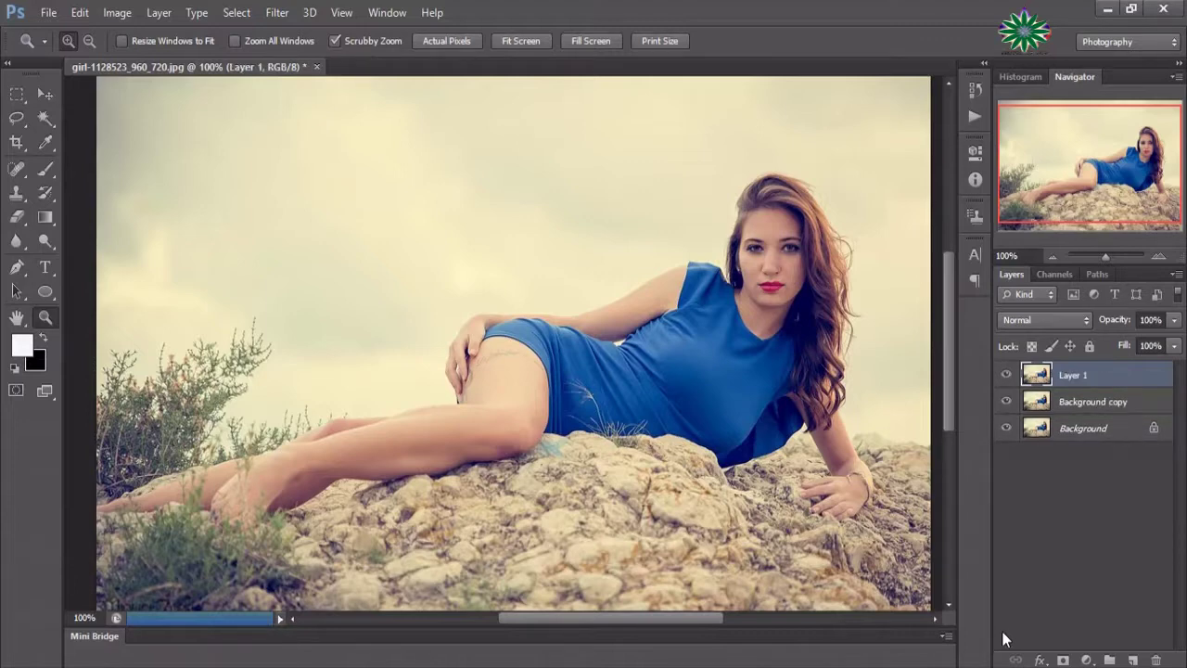
{"action": "left_click", "coordinate": [1005, 402]}
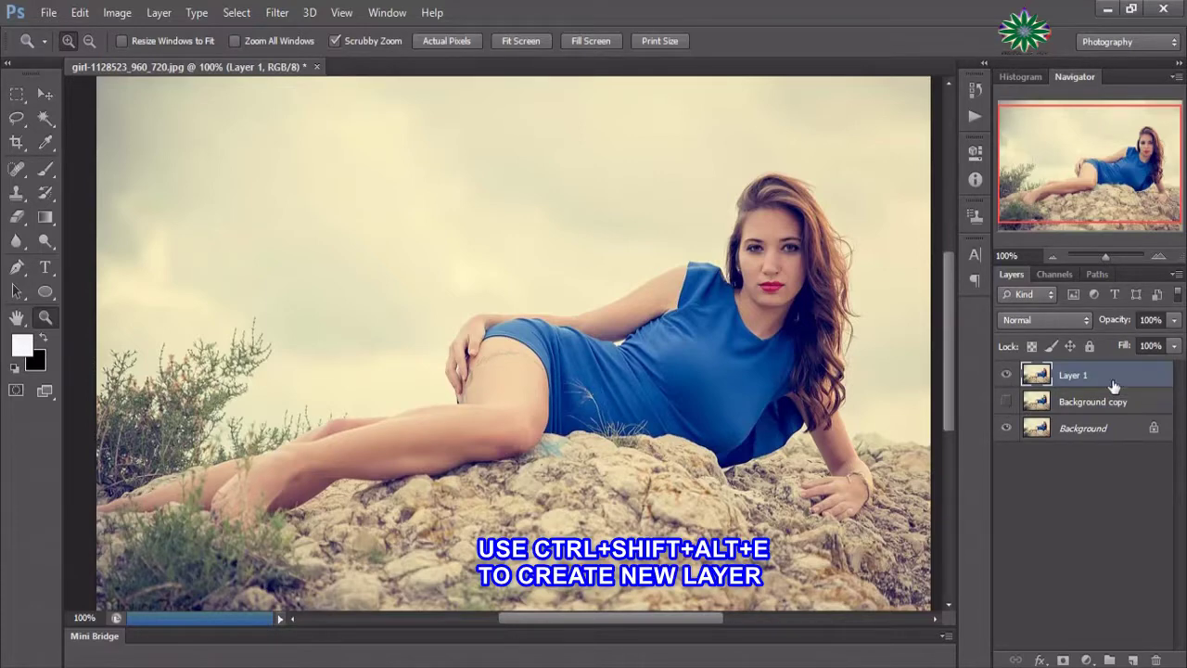
- Add a Hue/Saturation adjustment layer set to Hue -11, Saturation +36, Lightness -2
{"action": "left_click", "coordinate": [1086, 660]}
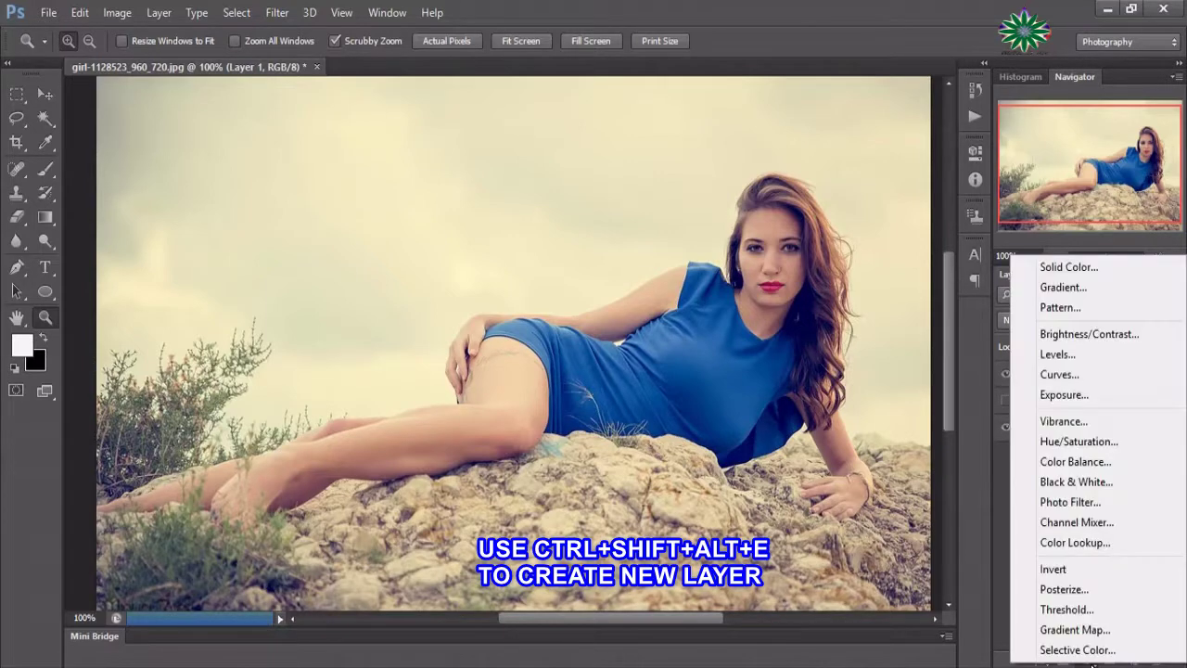
{"action": "left_click", "coordinate": [1080, 441]}
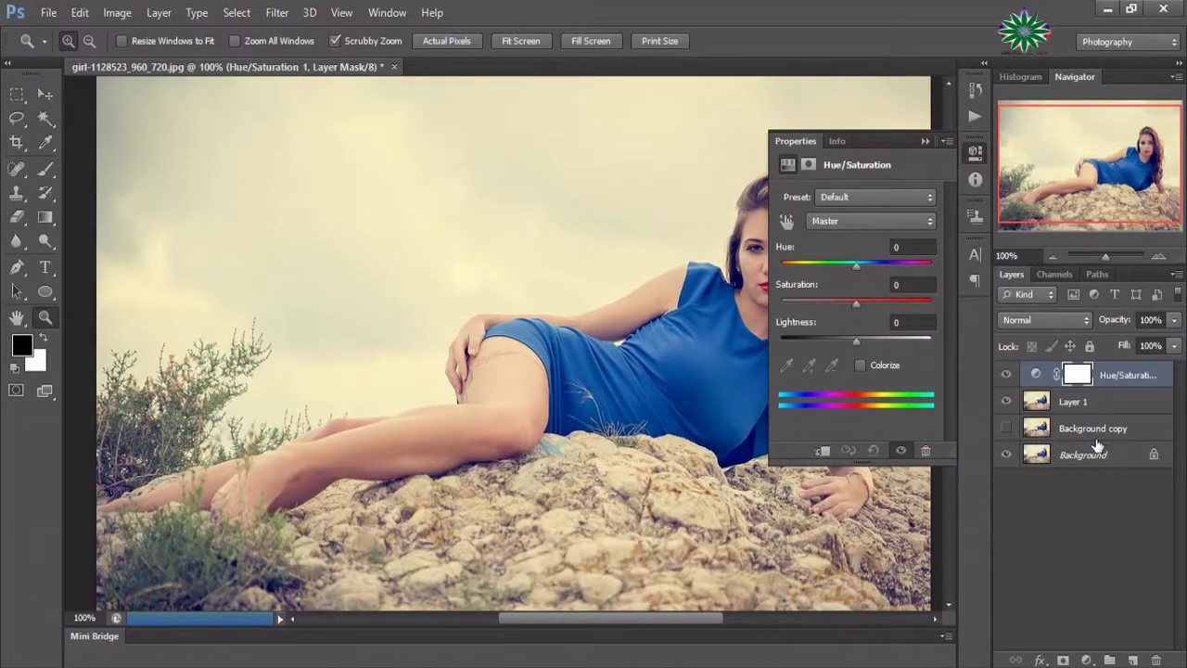
{"action": "left_click_drag", "start_coordinate": [859, 301], "coordinate": [863, 303]}
{"action": "mouse_move", "coordinate": [872, 142]}
{"action": "left_mouse_down"}
{"action": "mouse_move", "coordinate": [872, 247]}
{"action": "mouse_move", "coordinate": [460, 153]}
{"action": "left_mouse_up"}
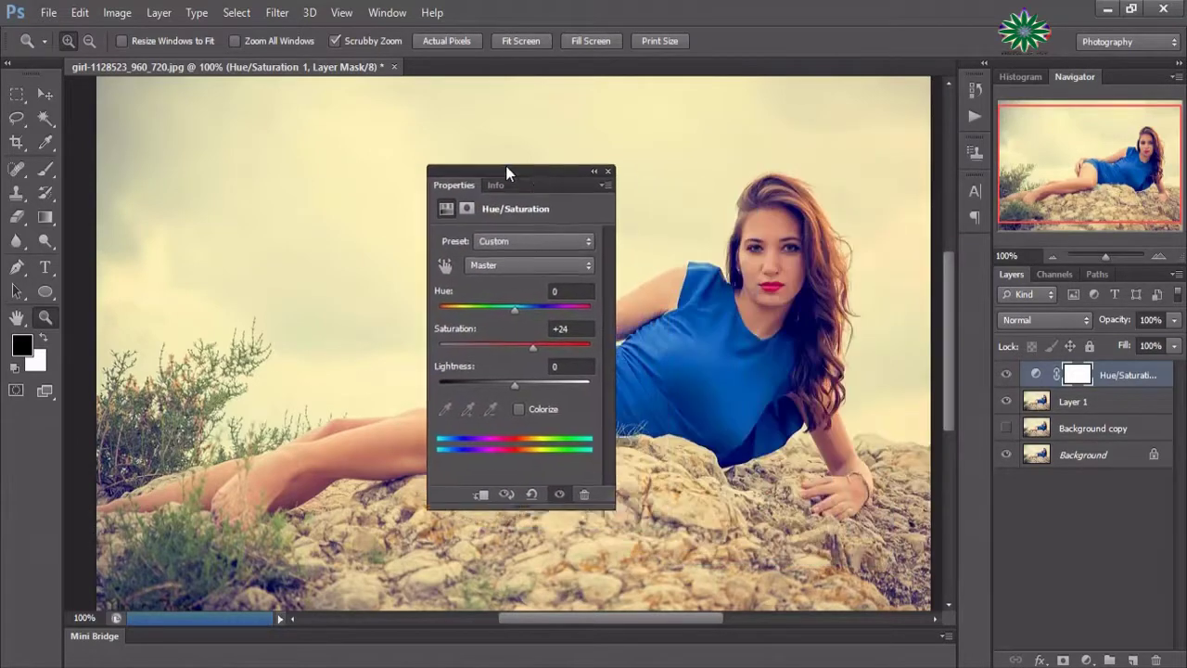
{"action": "left_click_drag", "start_coordinate": [433, 289], "coordinate": [440, 291]}
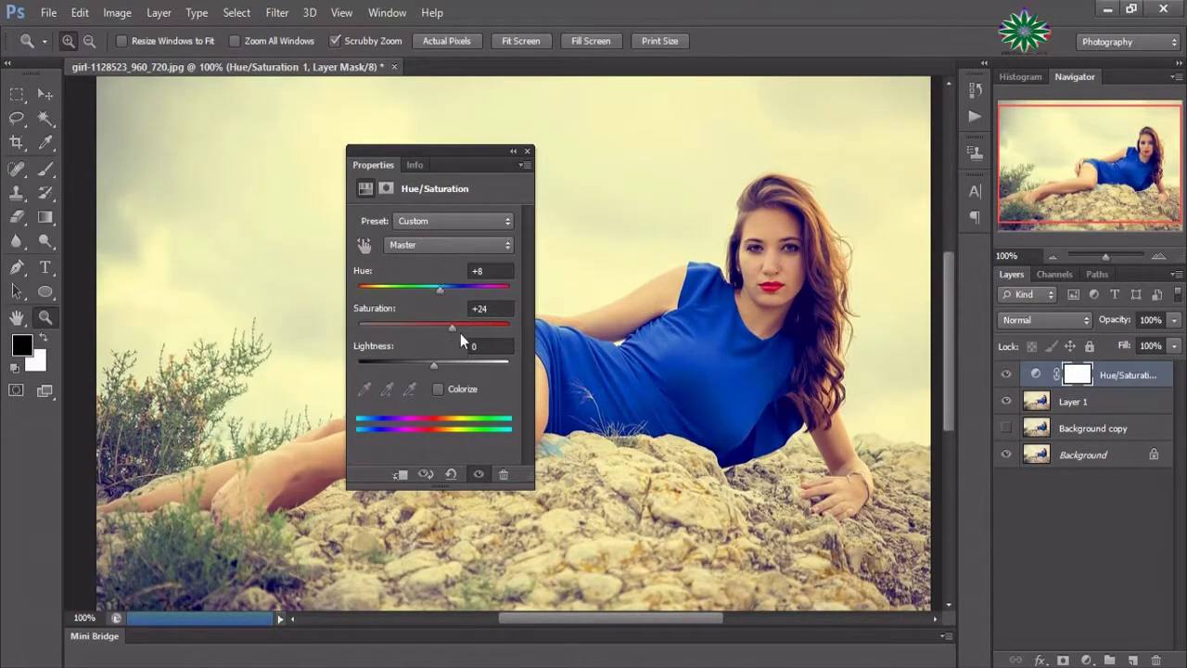
{"action": "left_click_drag", "start_coordinate": [436, 365], "coordinate": [427, 365]}
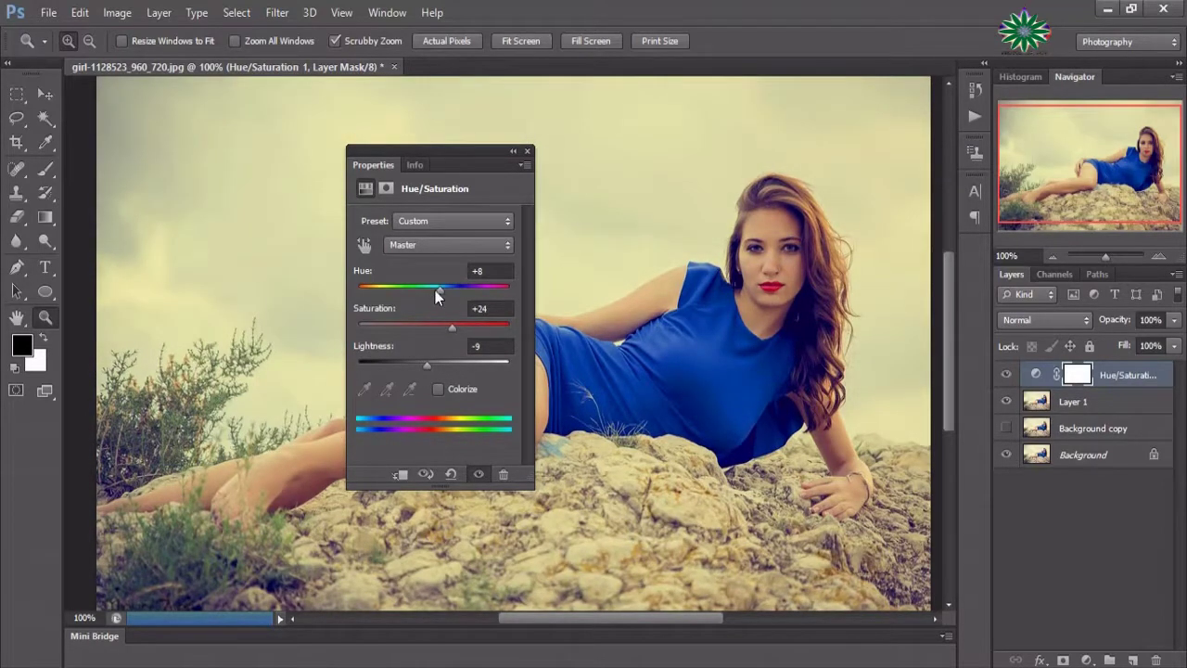
{"action": "mouse_move", "coordinate": [443, 288]}
{"action": "left_mouse_down"}
{"action": "mouse_move", "coordinate": [416, 288]}
{"action": "mouse_move", "coordinate": [425, 295]}
{"action": "left_mouse_up"}
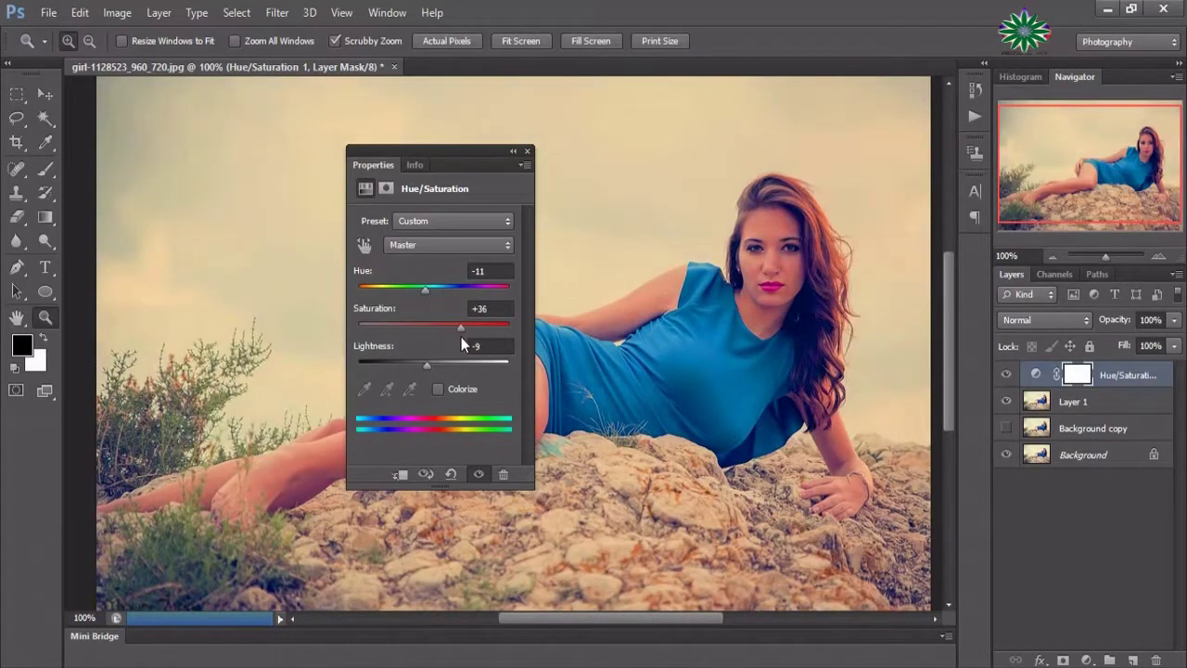
{"action": "left_click_drag", "start_coordinate": [461, 161], "coordinate": [341, 155]}
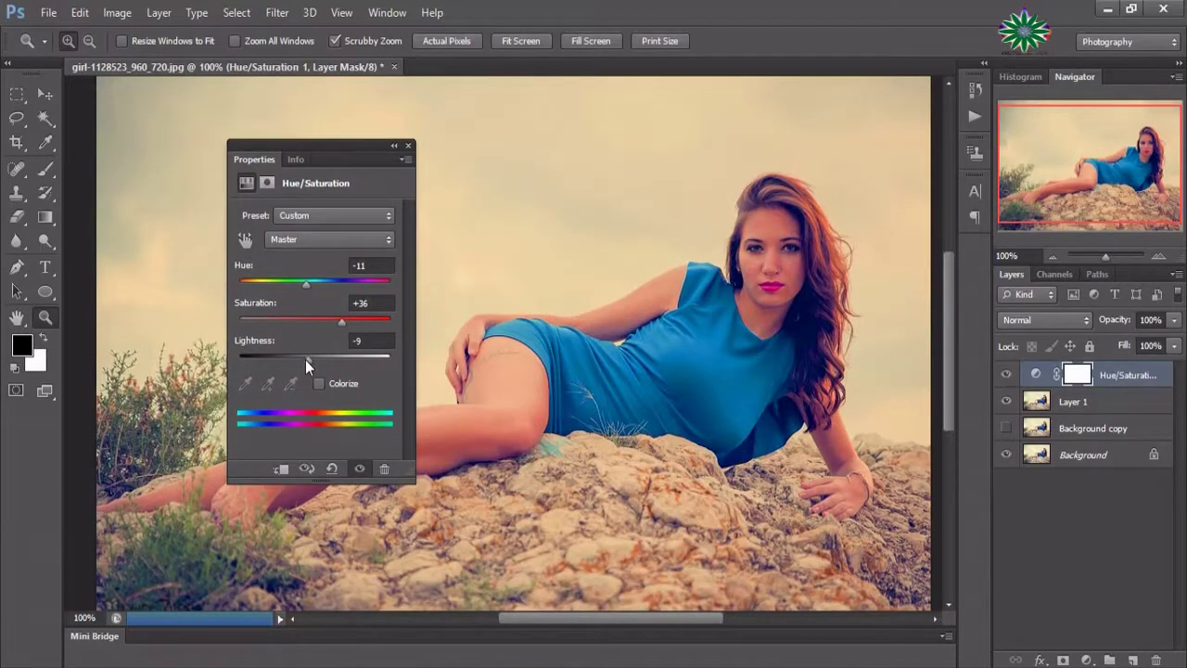
{"action": "left_click_drag", "start_coordinate": [305, 360], "coordinate": [313, 364]}
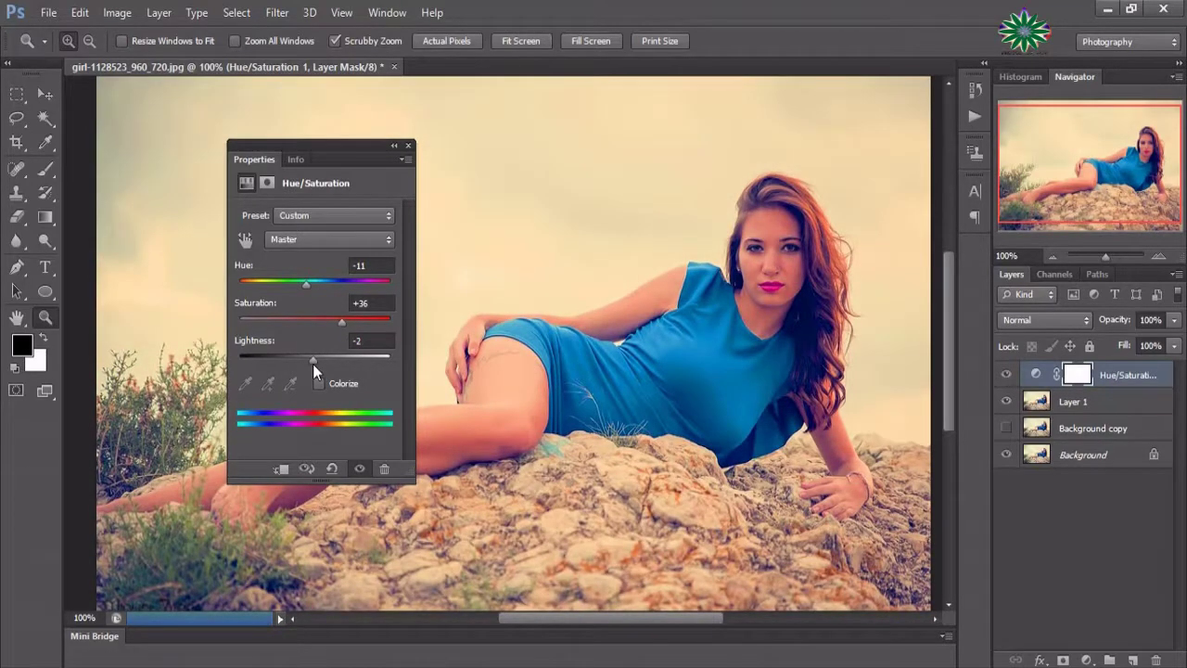
- Try Colorize and turn it back off, then move the Hue/Saturation panel aside and close it
{"action": "left_click", "coordinate": [318, 384]}
{"action": "left_click", "coordinate": [317, 384]}
{"action": "left_click", "coordinate": [394, 145]}
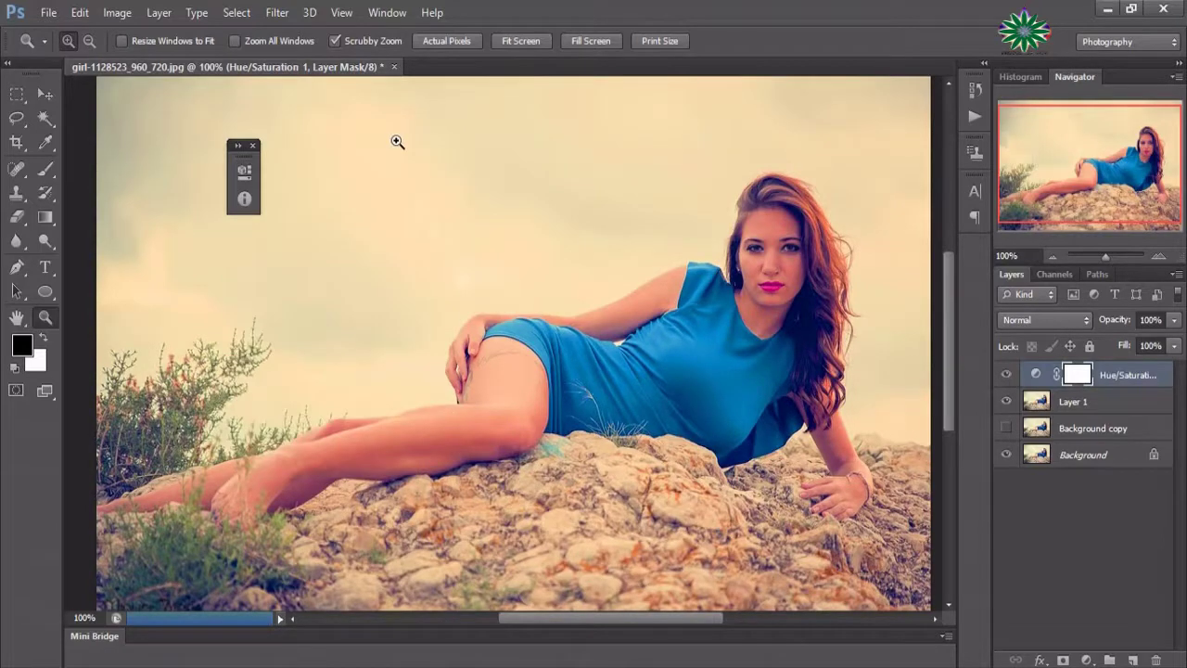
{"action": "left_click", "coordinate": [244, 170]}
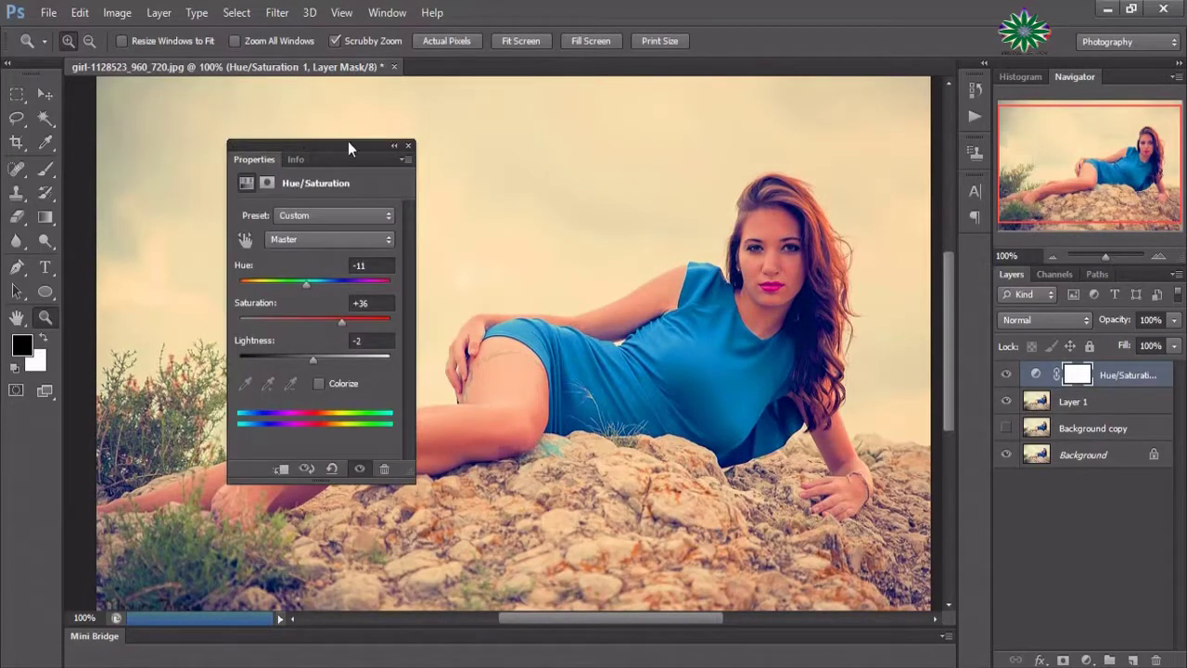
{"action": "left_click_drag", "start_coordinate": [349, 144], "coordinate": [891, 178]}
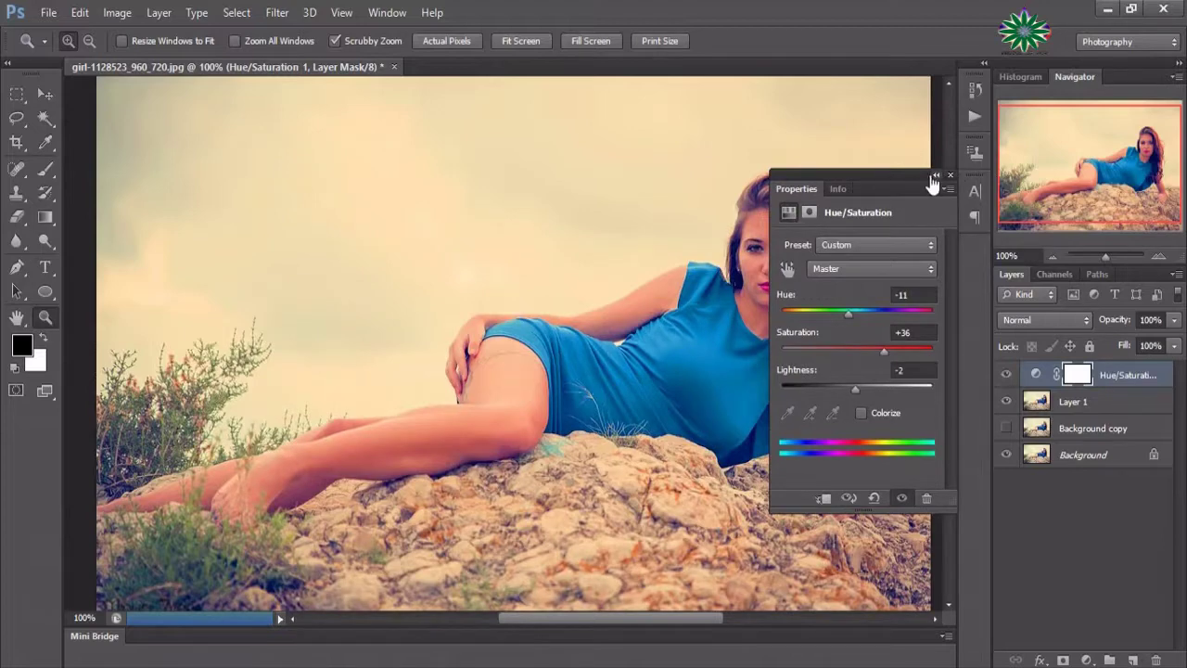
{"action": "left_click", "coordinate": [935, 177]}
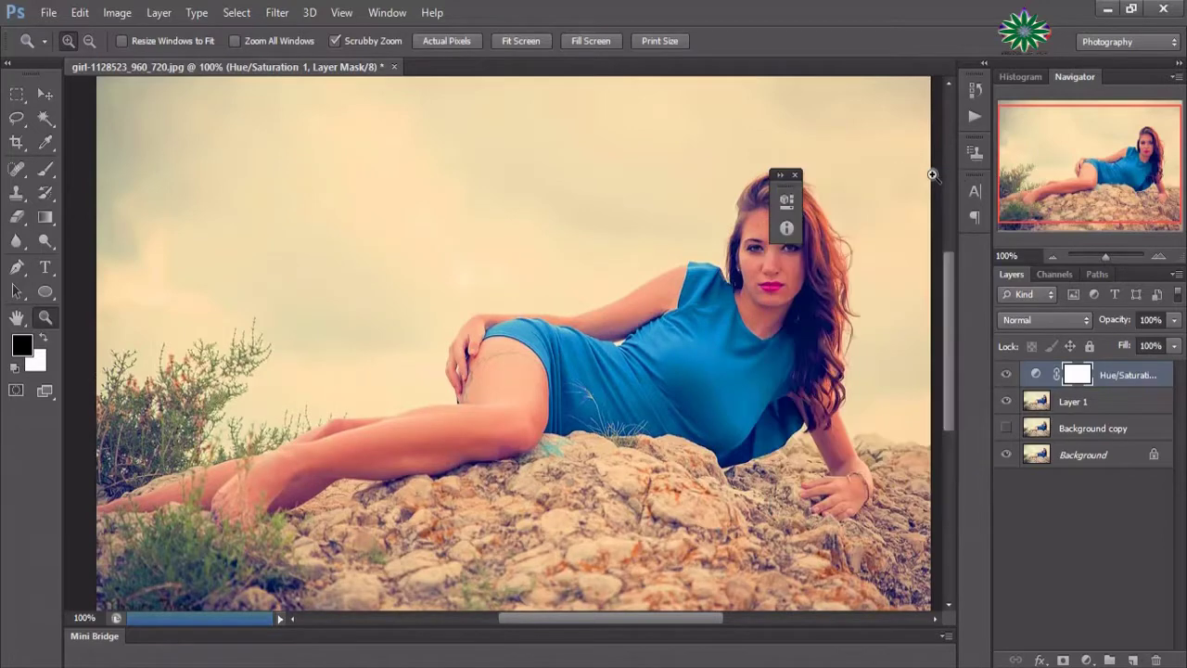
{"action": "left_click", "coordinate": [795, 175]}
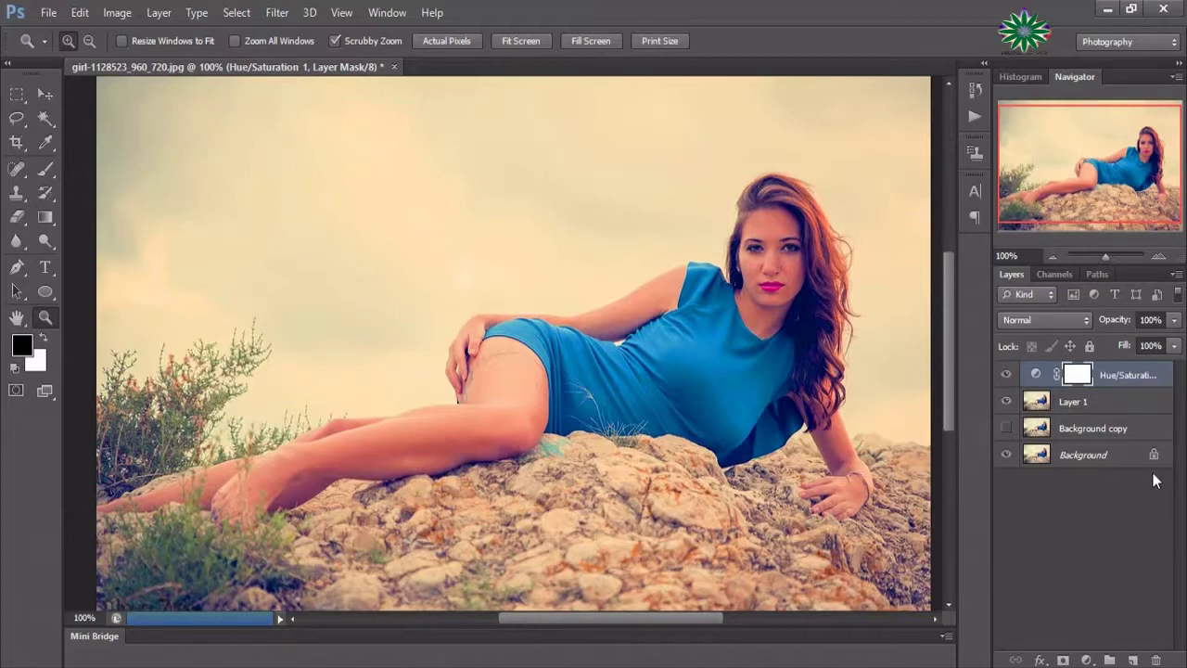
- Add a Solid Color fill layer in yellow-green c9e935
{"action": "left_click", "coordinate": [1094, 662]}
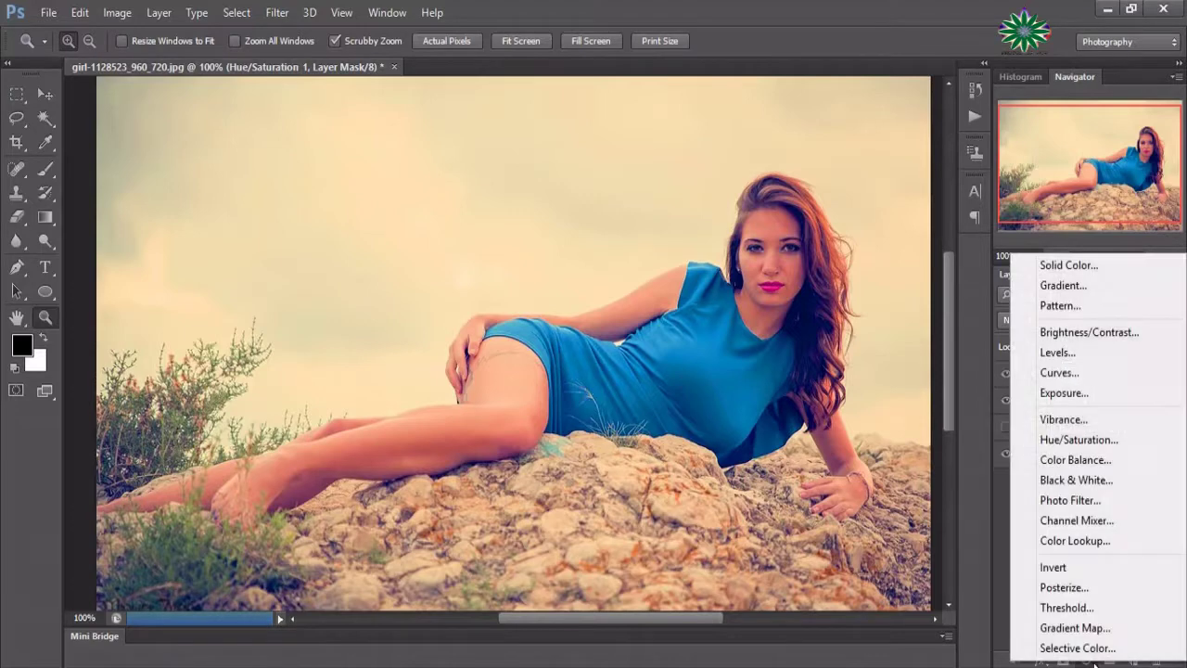
{"action": "left_click", "coordinate": [1094, 271]}
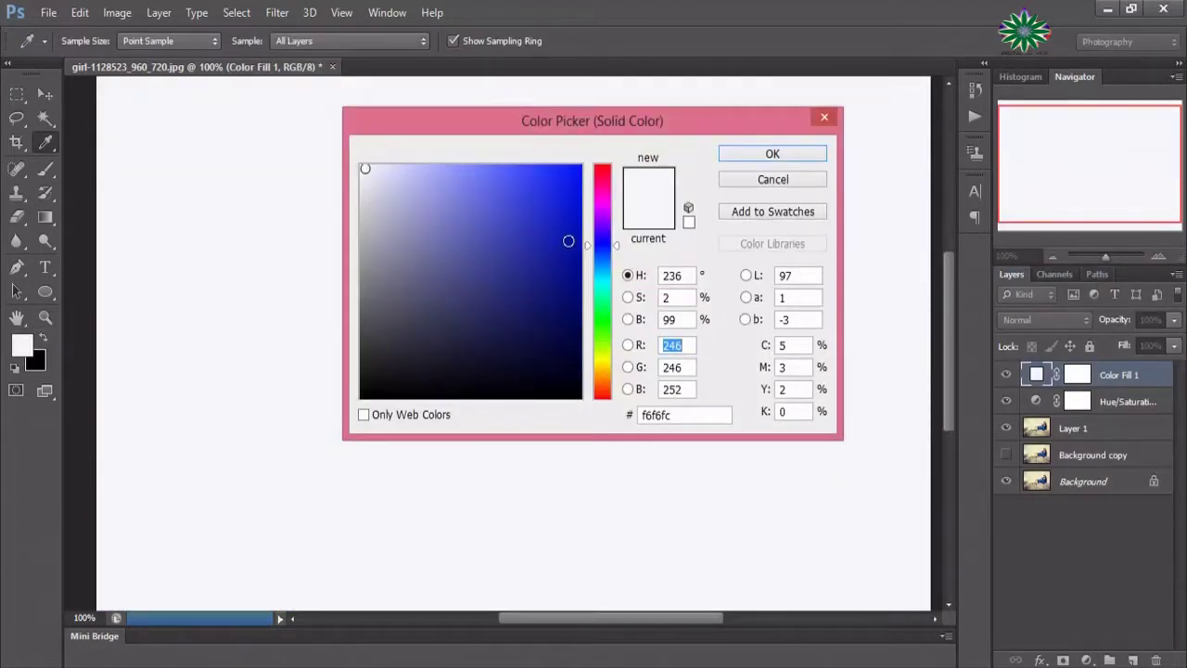
{"action": "left_click", "coordinate": [602, 353]}
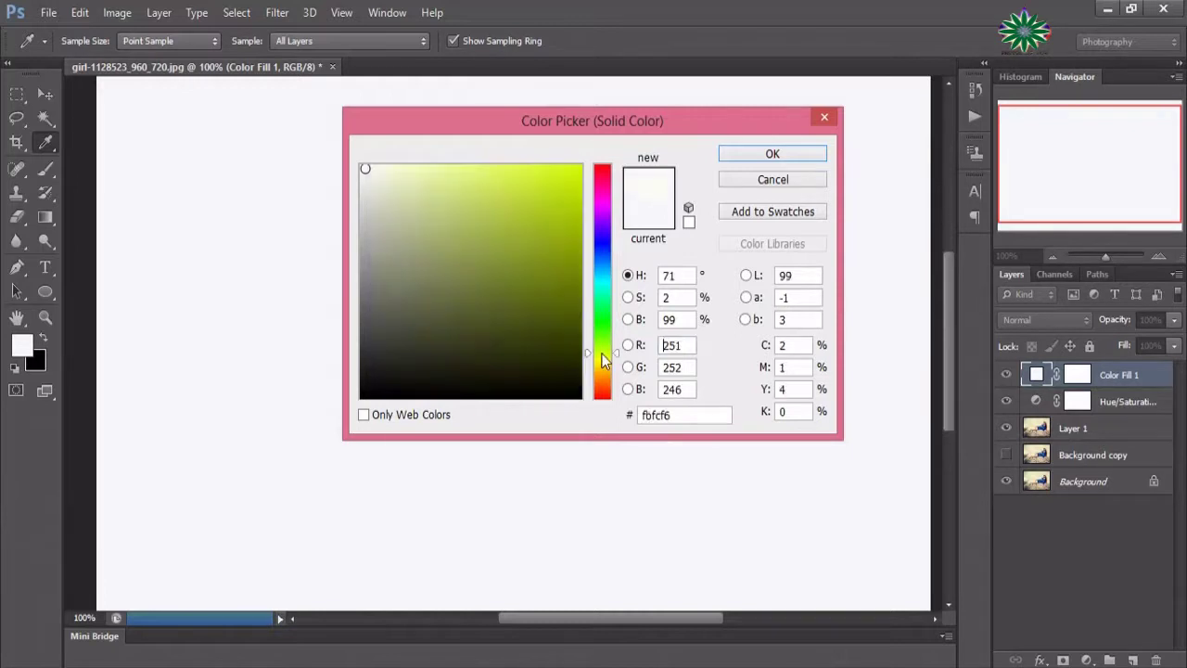
{"action": "left_click", "coordinate": [531, 184]}
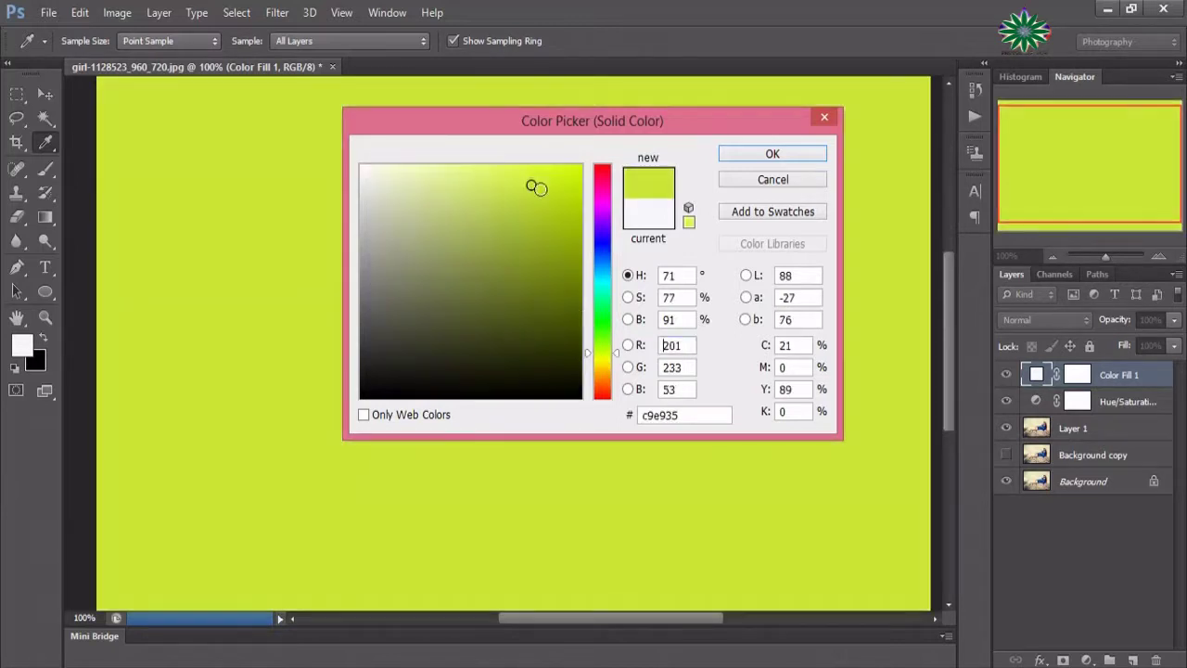
{"action": "left_click", "coordinate": [774, 155]}
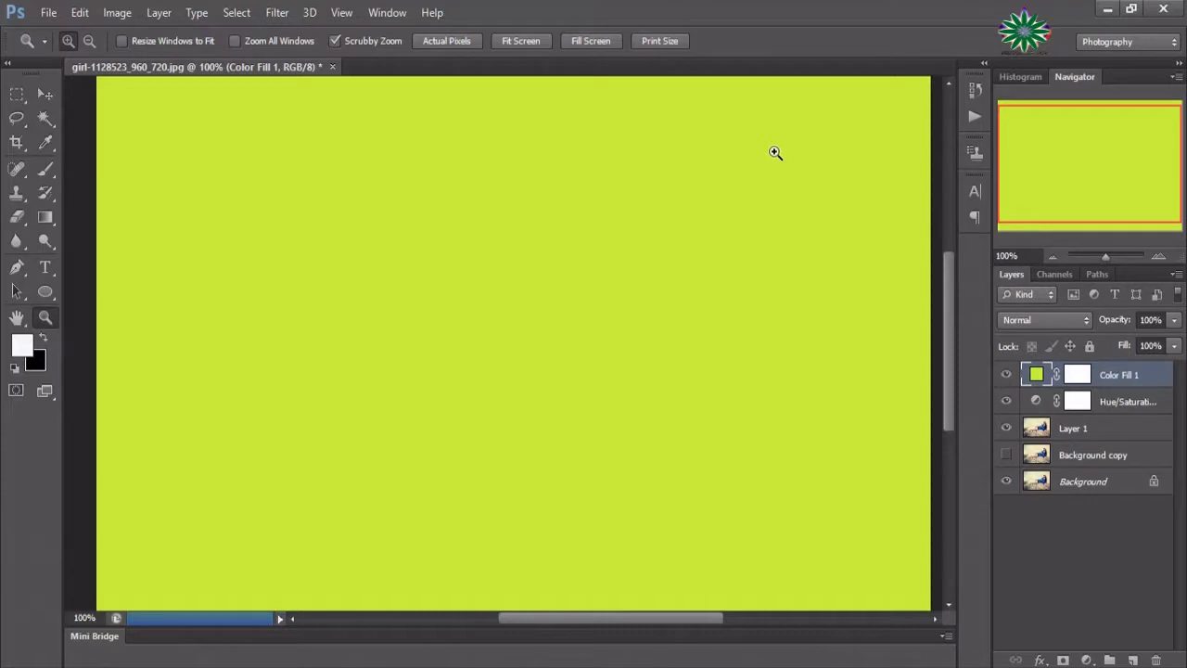
- Set Color Fill 1 to Multiply blend mode at about 51% opacity
{"action": "left_click", "coordinate": [1073, 318]}
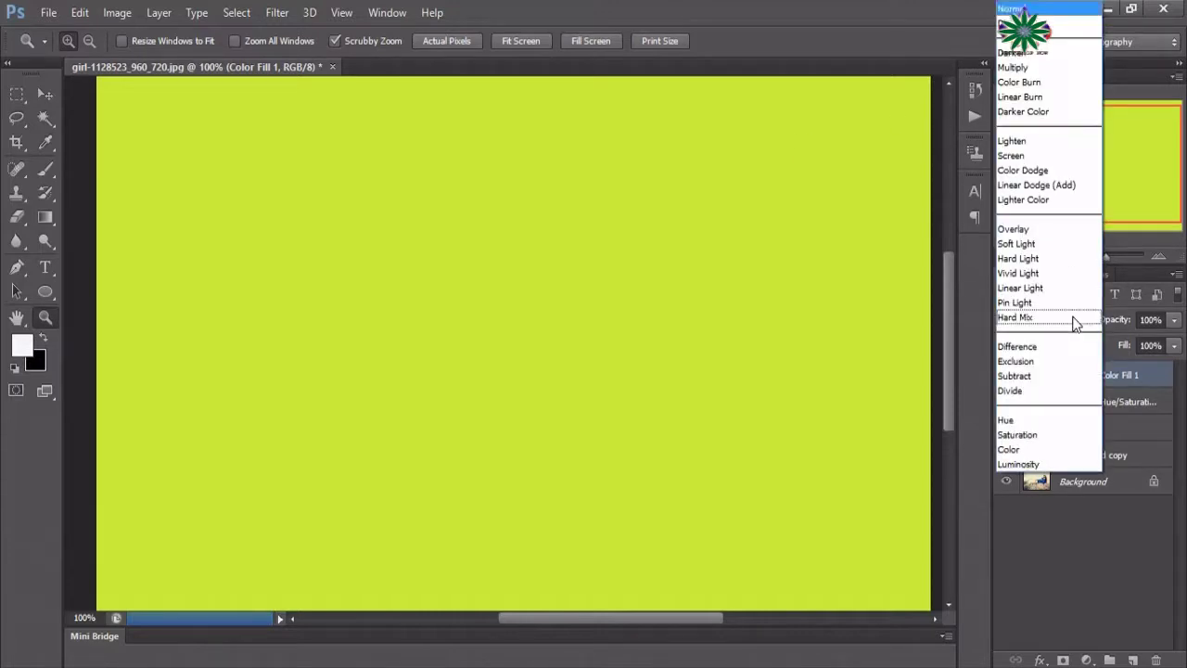
{"action": "left_click", "coordinate": [1028, 69]}
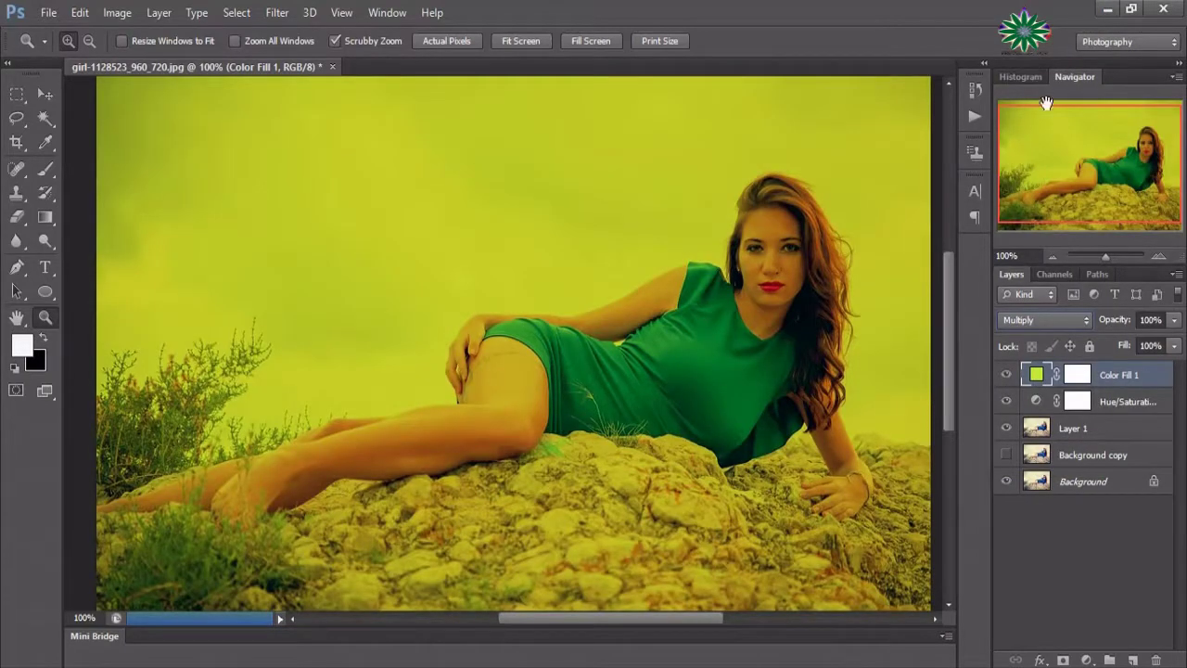
{"action": "left_click", "coordinate": [1173, 320]}
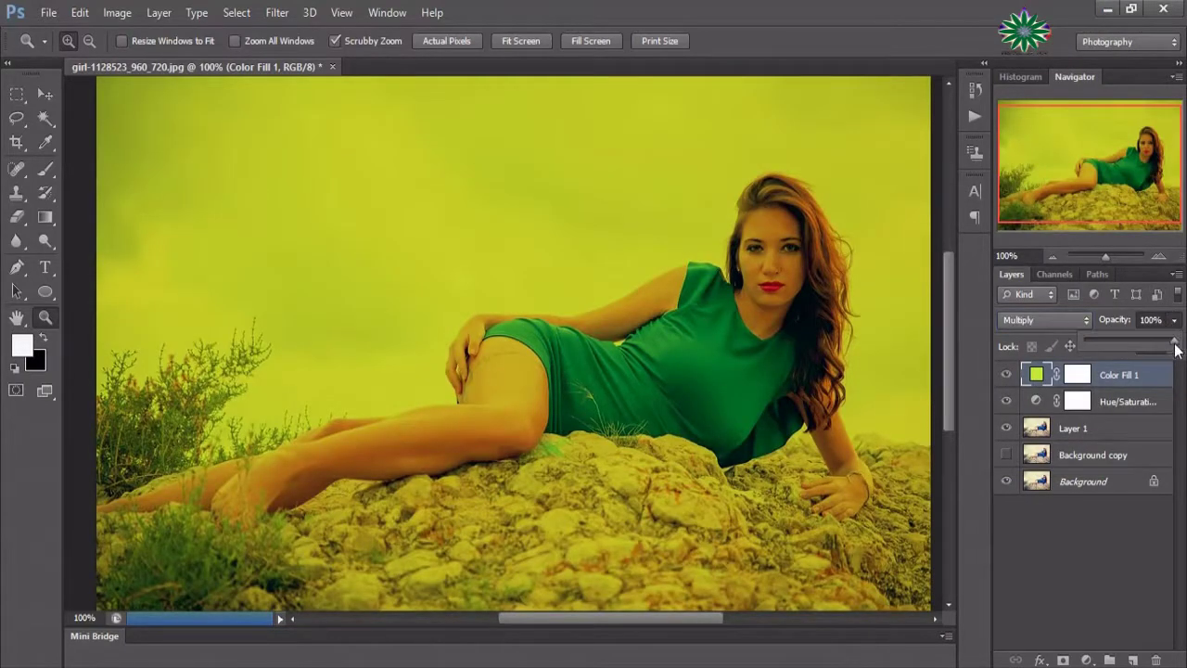
{"action": "left_click_drag", "start_coordinate": [1173, 343], "coordinate": [1126, 345]}
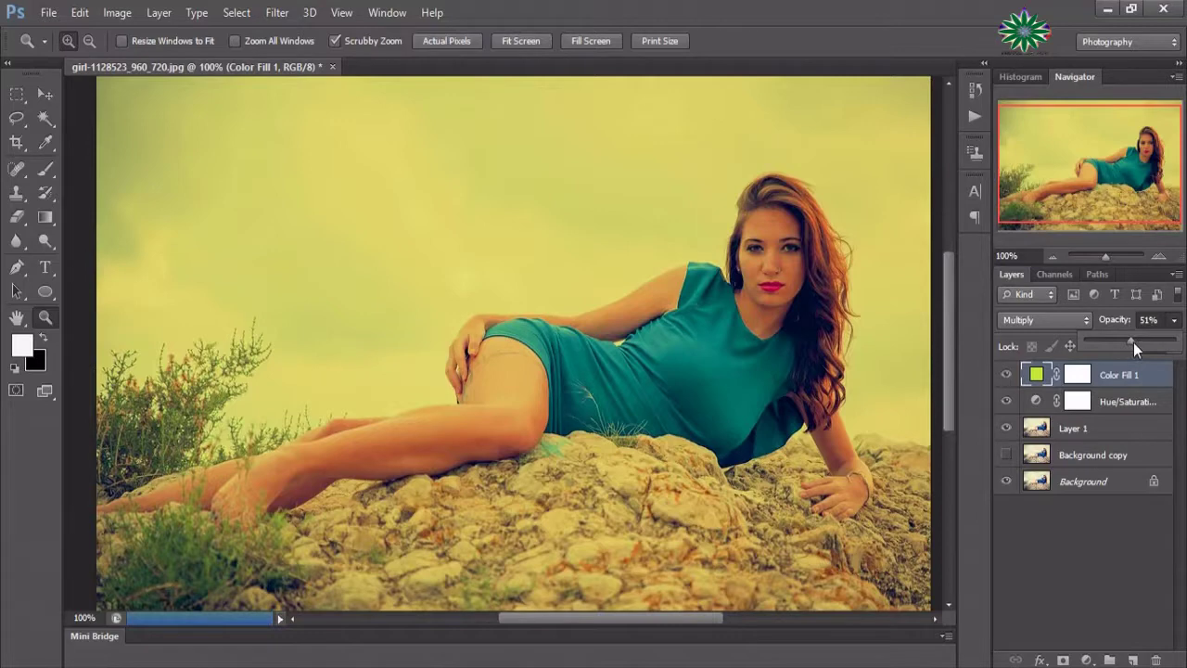
{"action": "left_click", "coordinate": [1087, 660]}
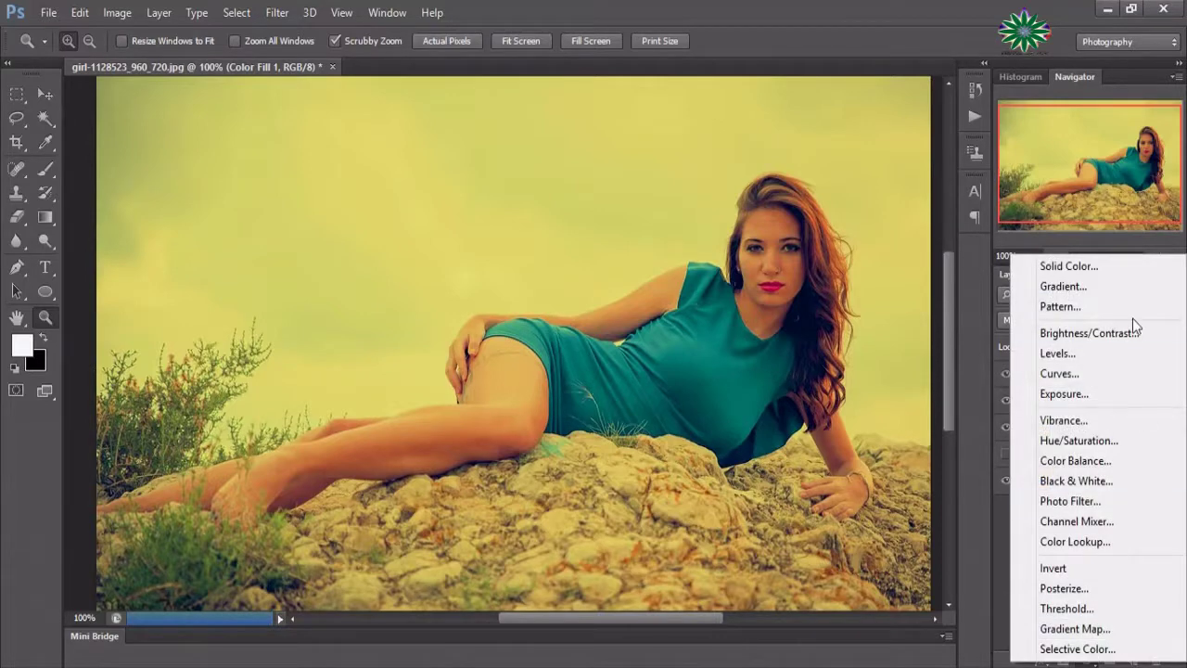
- Add a second Solid Color fill layer in magenta ea33e8
{"action": "left_click", "coordinate": [1112, 268]}
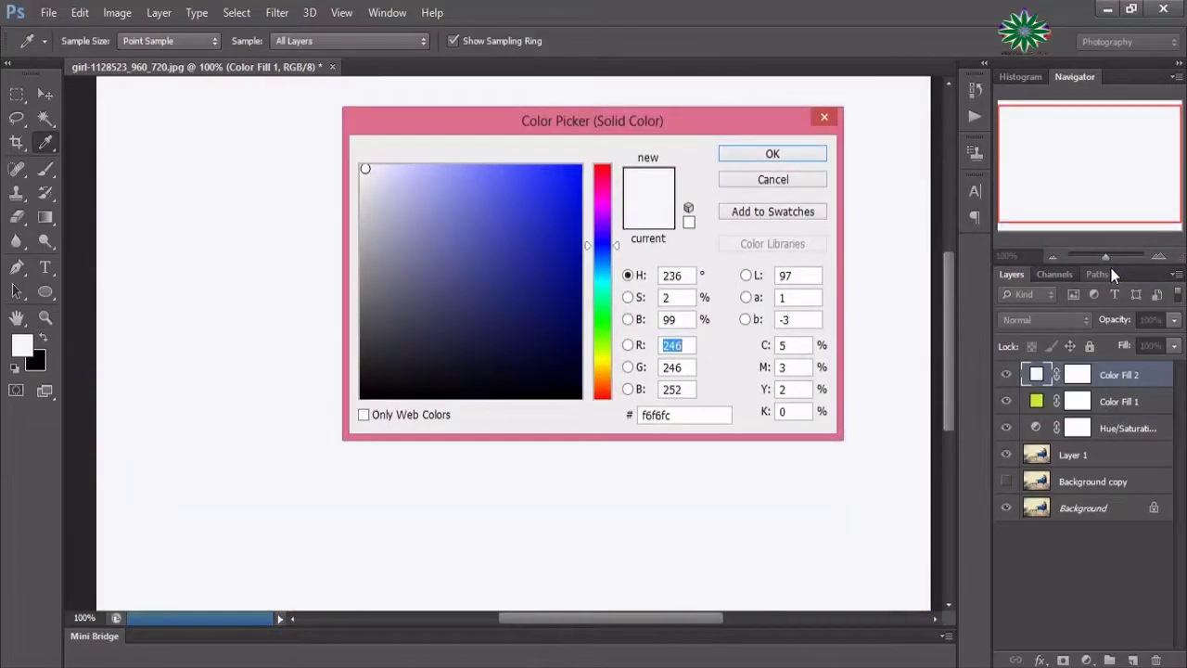
{"action": "left_click", "coordinate": [601, 203]}
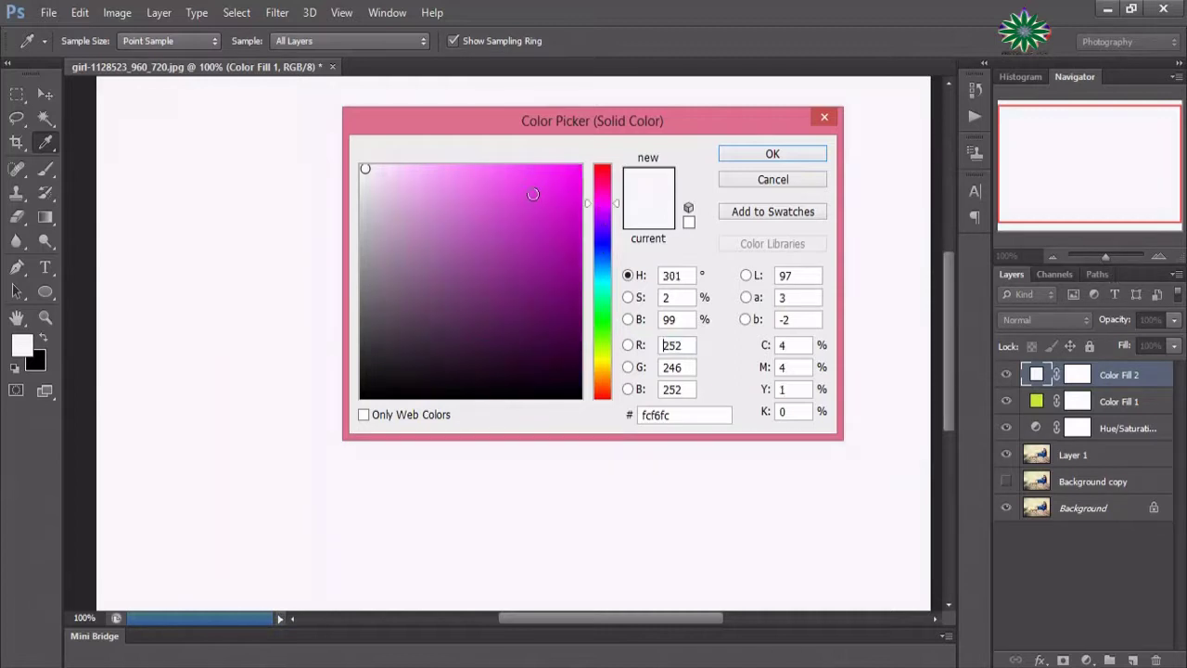
{"action": "left_click", "coordinate": [533, 184]}
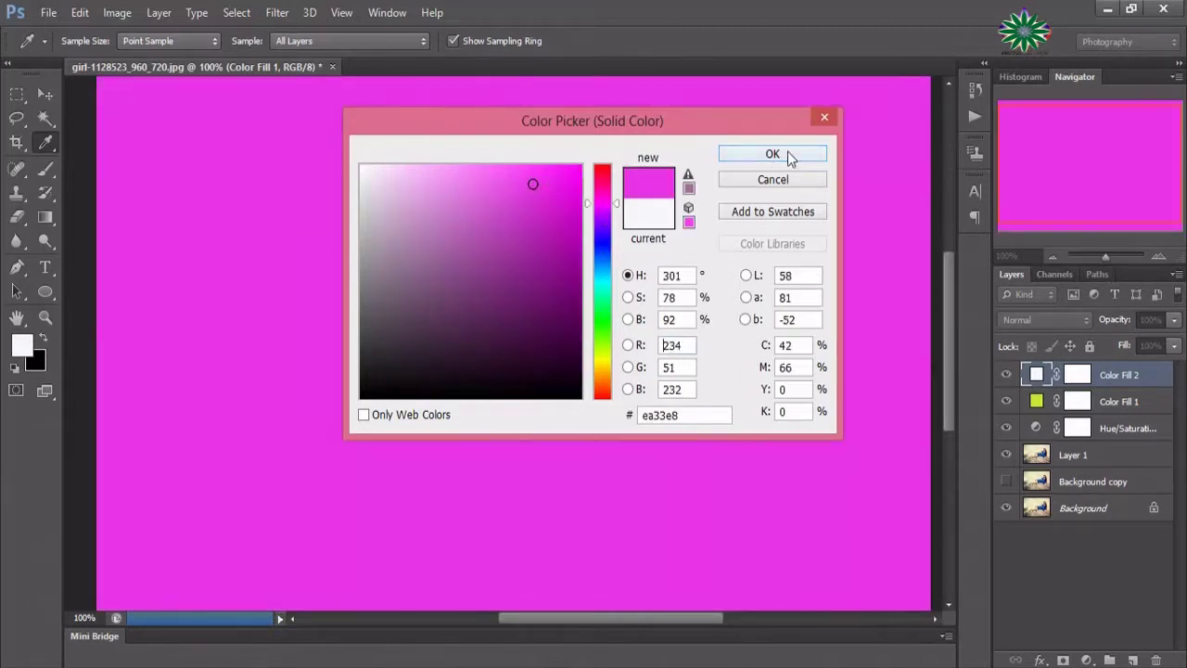
{"action": "left_click", "coordinate": [787, 152]}
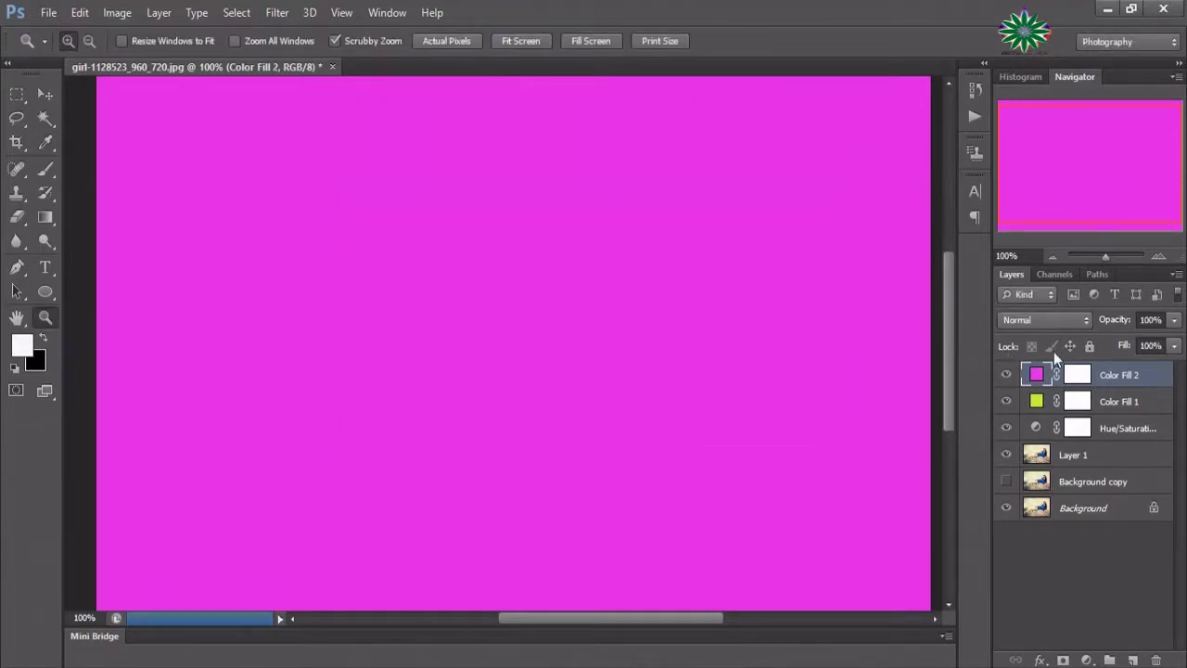
- Set Color Fill 2 to Lighten blend mode at 34% opacity
{"action": "left_click", "coordinate": [1068, 319]}
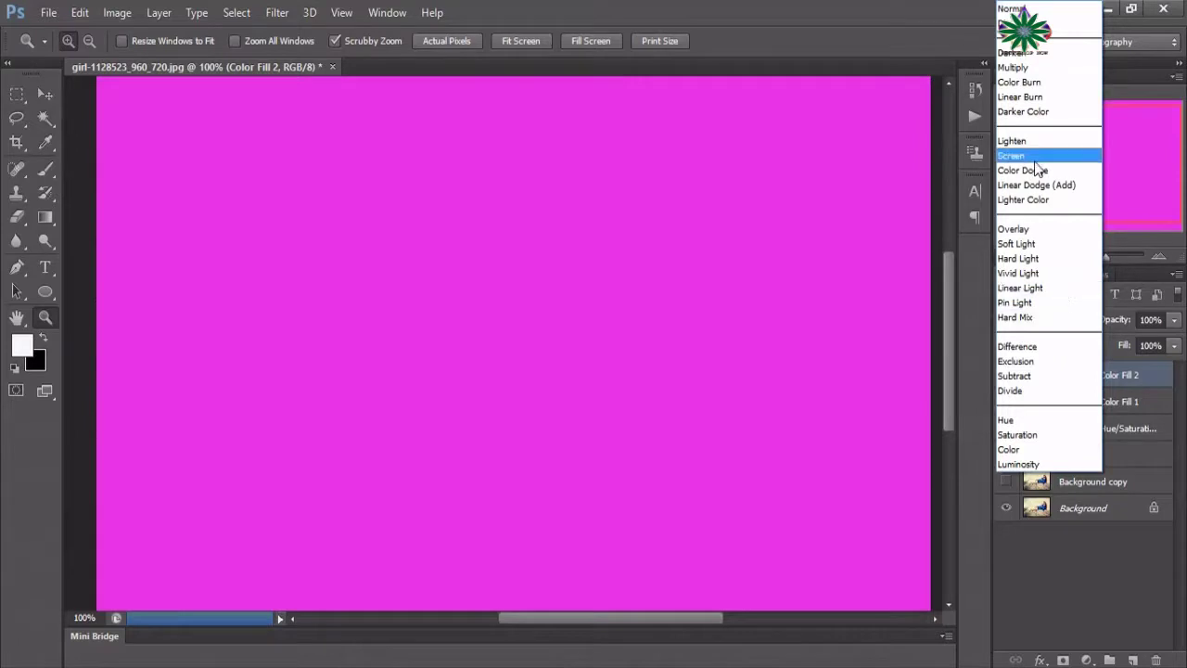
{"action": "left_click", "coordinate": [1013, 141]}
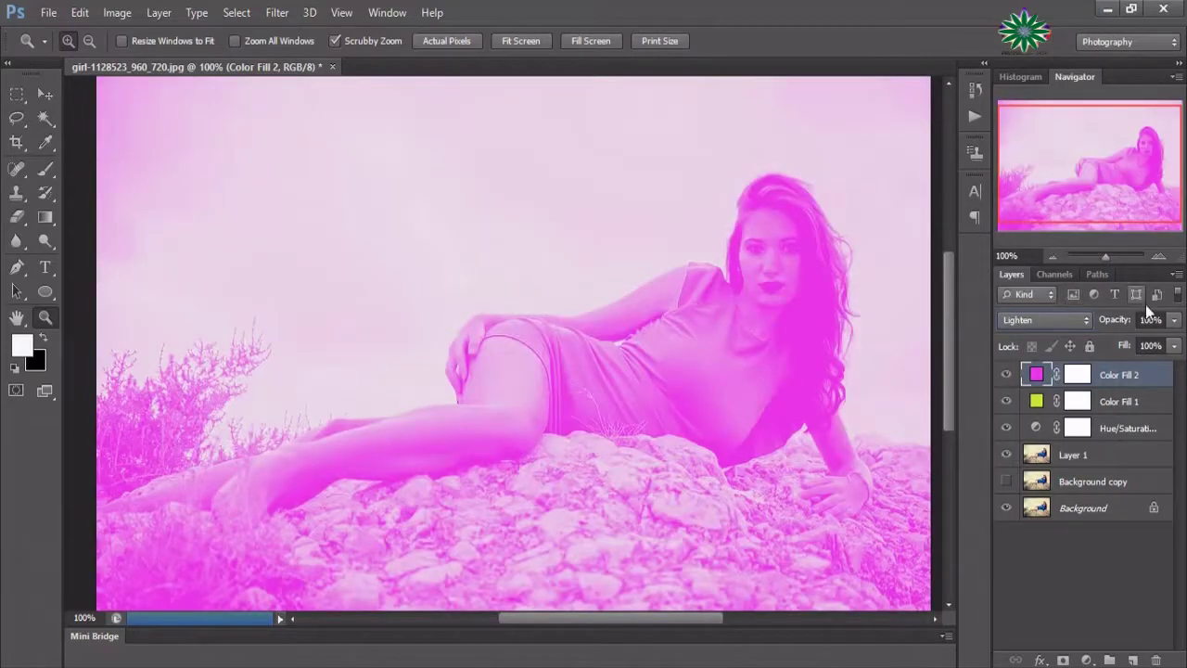
{"action": "left_click", "coordinate": [1173, 324]}
{"action": "left_click_drag", "start_coordinate": [1172, 342], "coordinate": [1151, 351]}
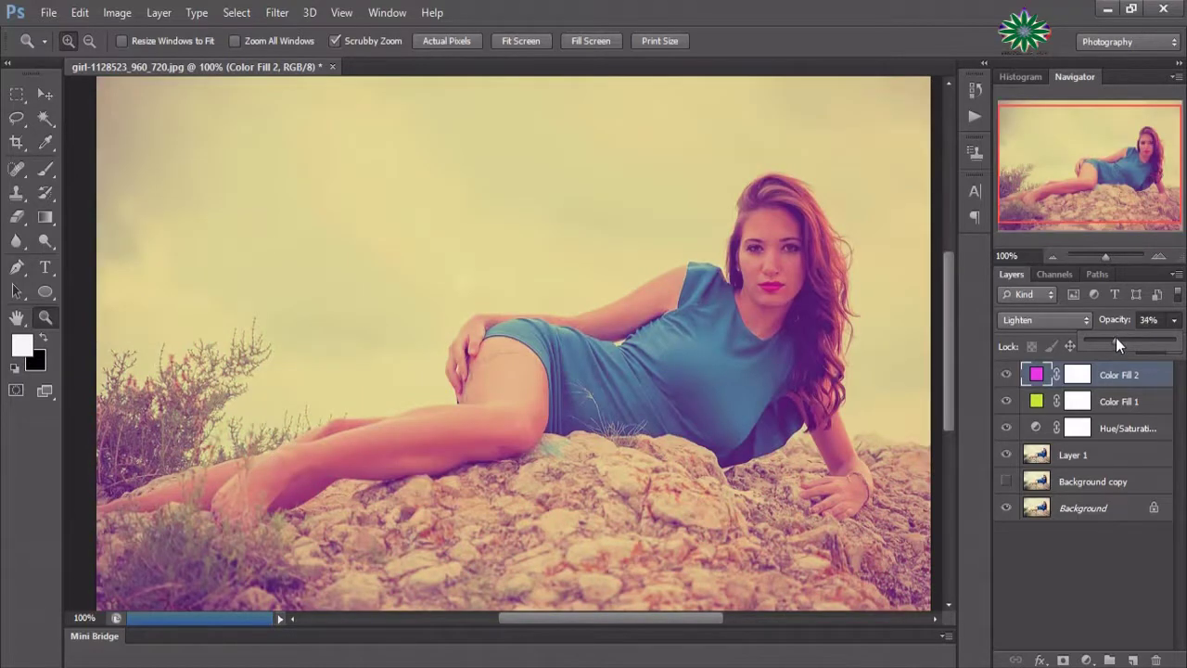
{"action": "left_click", "coordinate": [1087, 661]}
- Add a third Solid Color fill layer in cyan 1ecceb
{"action": "left_click", "coordinate": [1110, 268]}
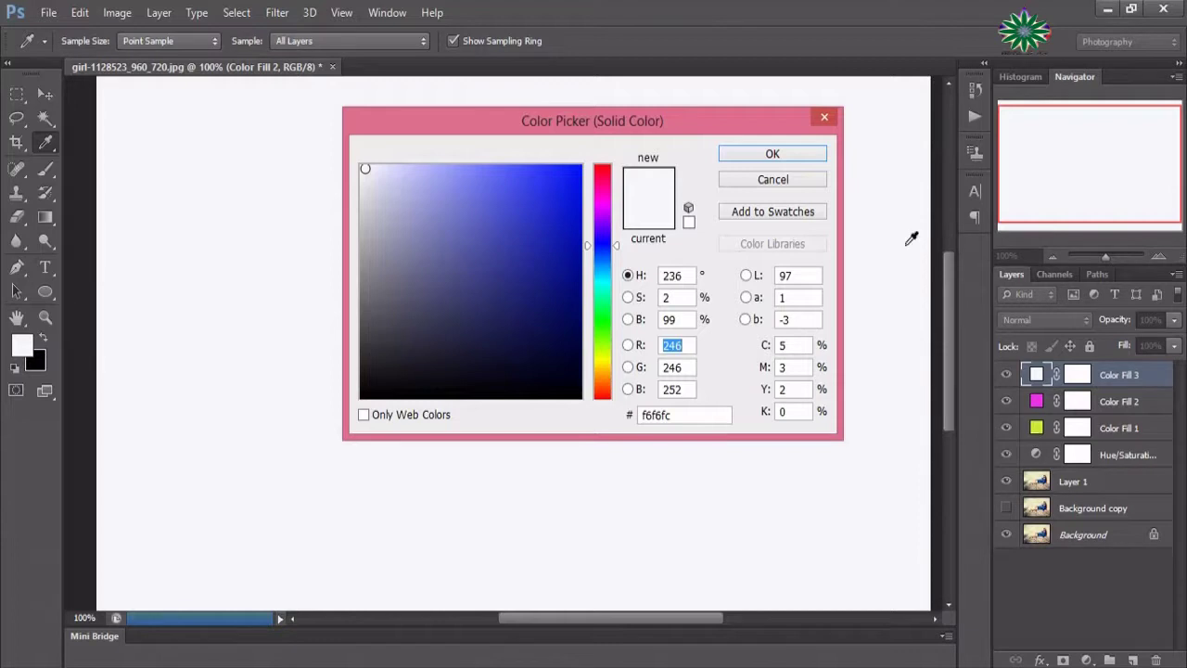
{"action": "left_click", "coordinate": [601, 275]}
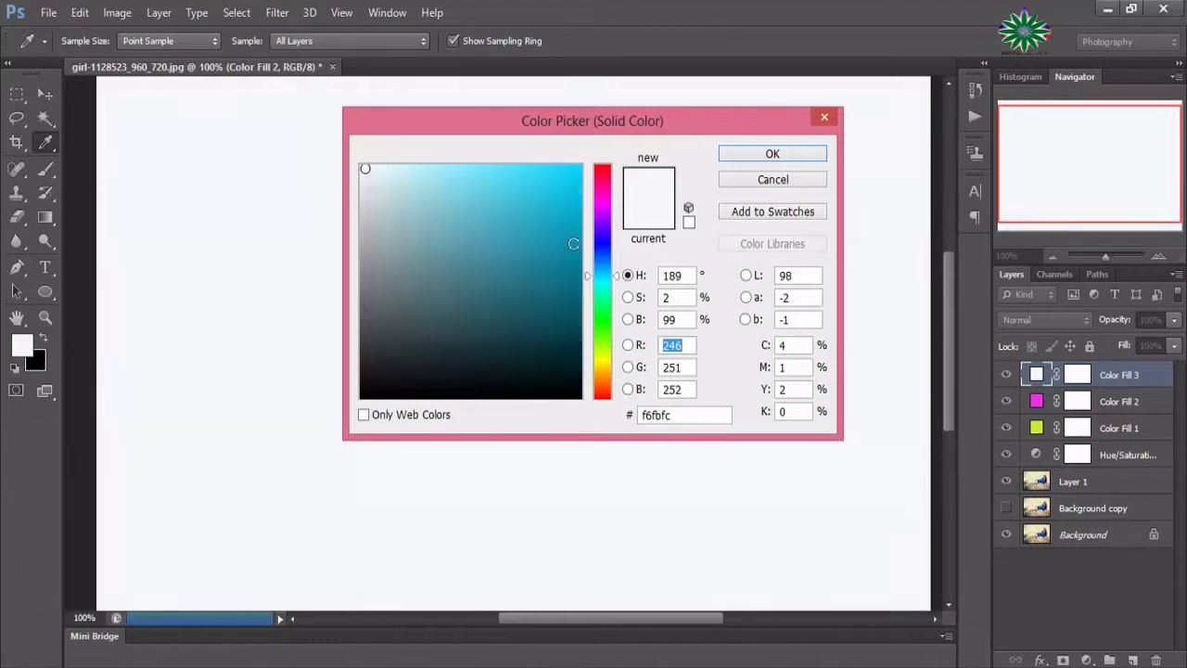
{"action": "left_click", "coordinate": [553, 183]}
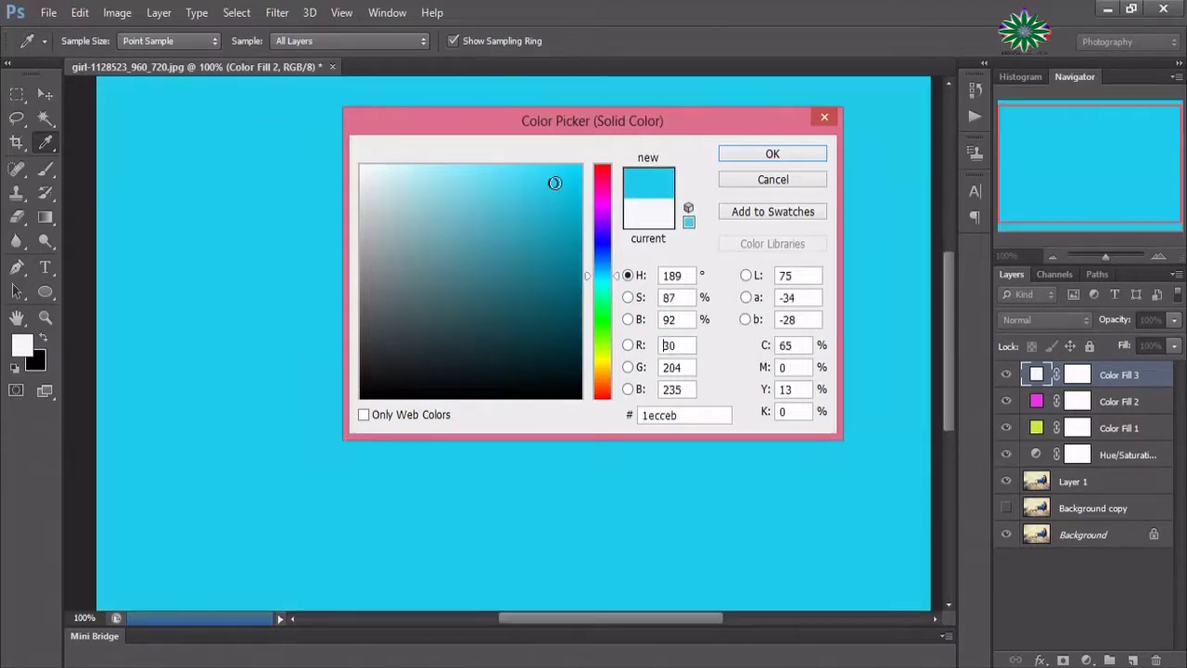
{"action": "left_click", "coordinate": [807, 155]}
{"action": "key", "text": "z"}
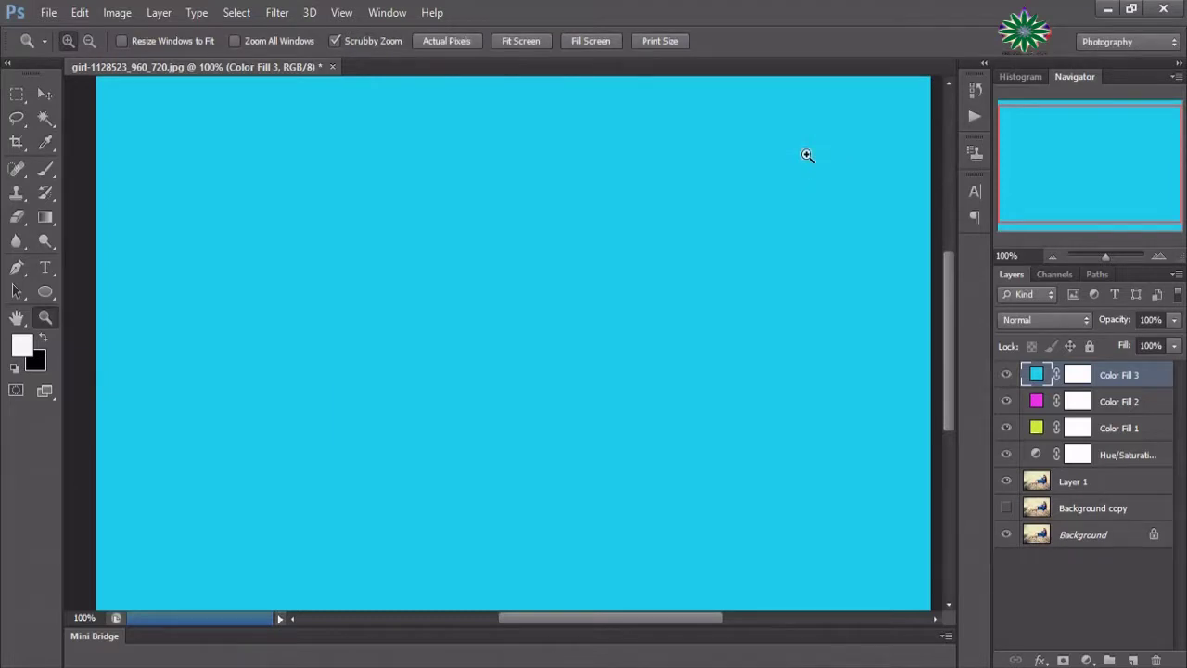
- Set Color Fill 3 to Color Dodge blend mode at 28% opacity
{"action": "left_click", "coordinate": [1062, 318]}
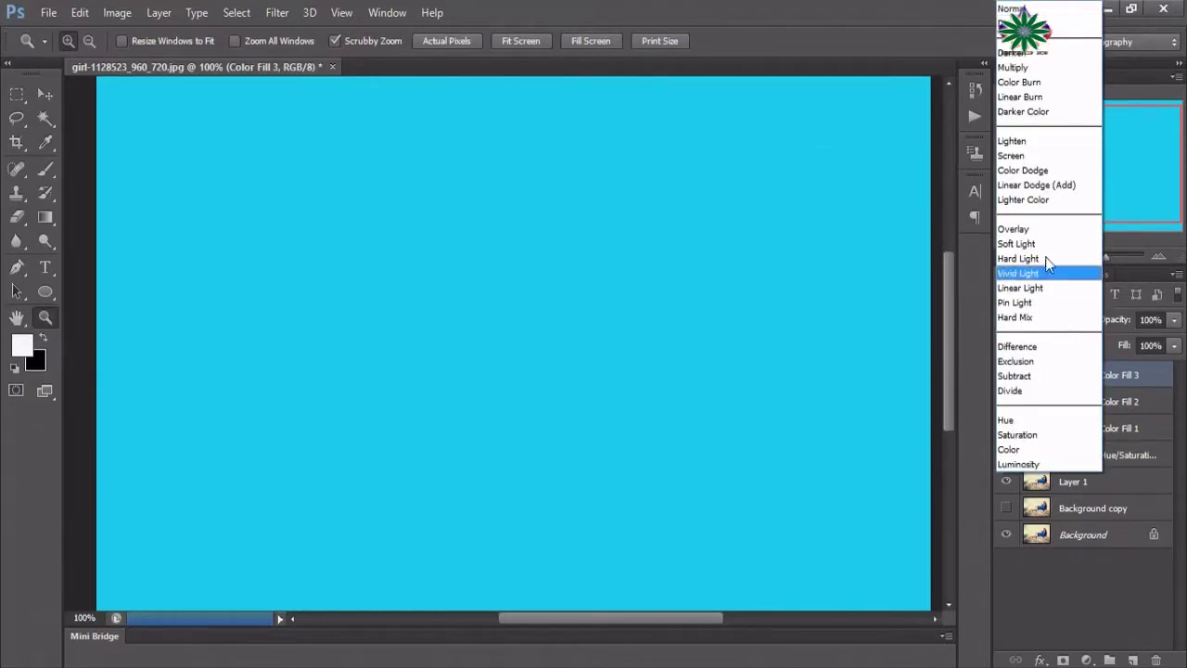
{"action": "left_click", "coordinate": [1032, 171]}
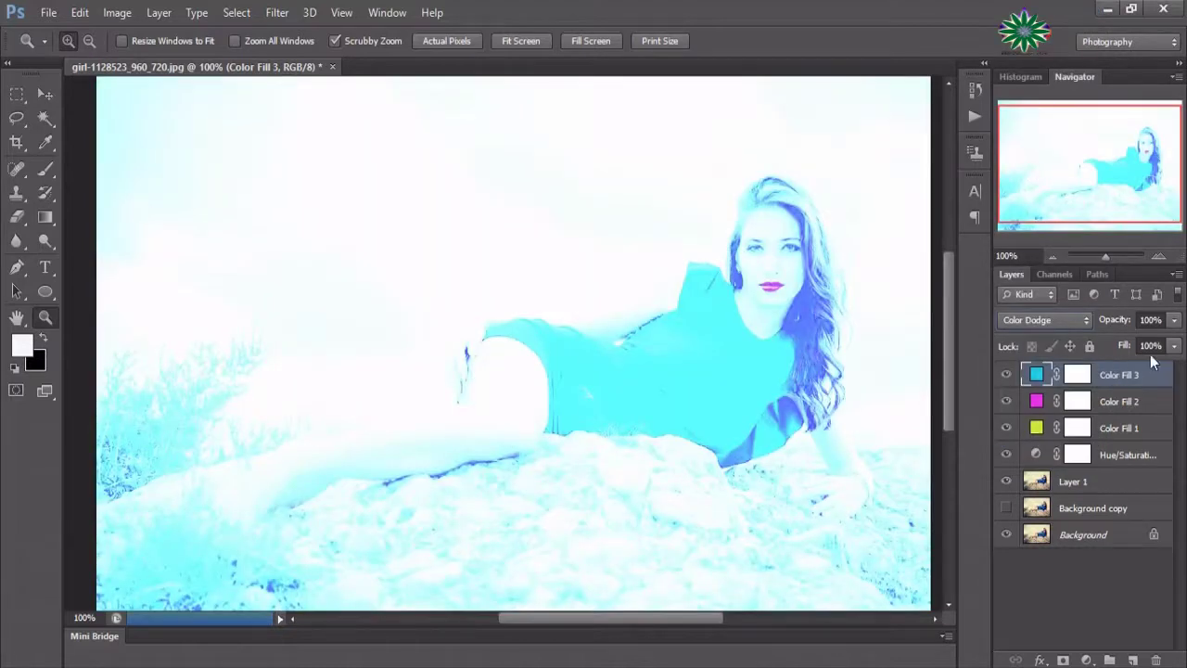
{"action": "left_click", "coordinate": [1174, 319]}
{"action": "left_click_drag", "start_coordinate": [1174, 344], "coordinate": [1125, 347]}
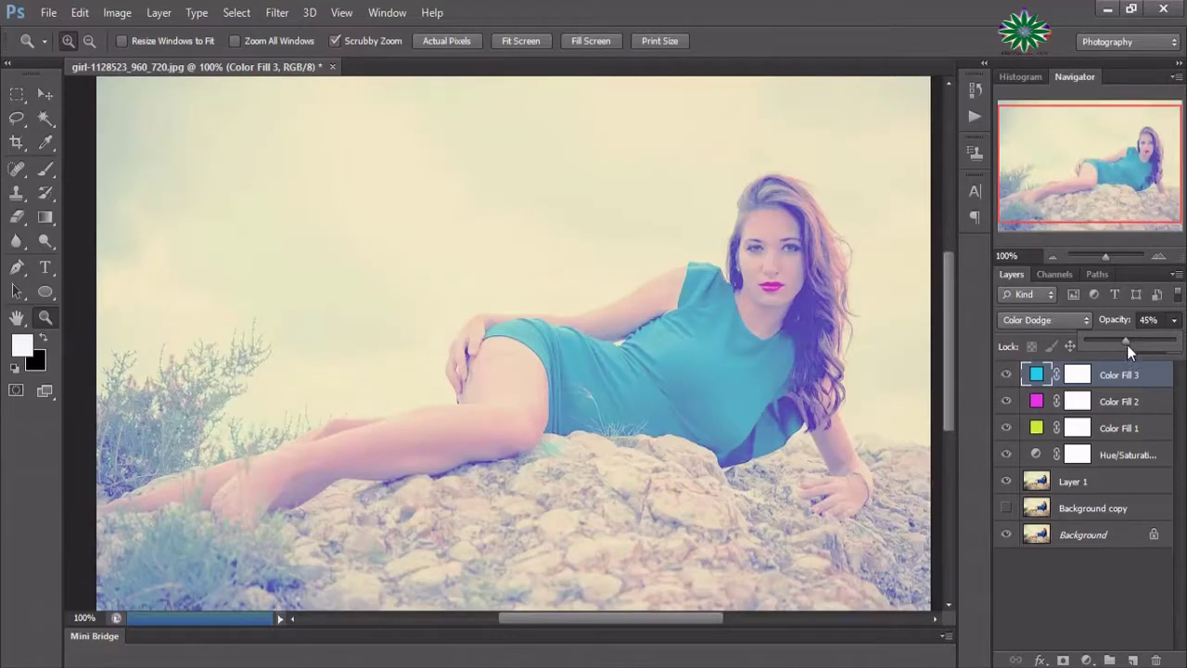
{"action": "left_click_drag", "start_coordinate": [1127, 340], "coordinate": [1111, 341]}
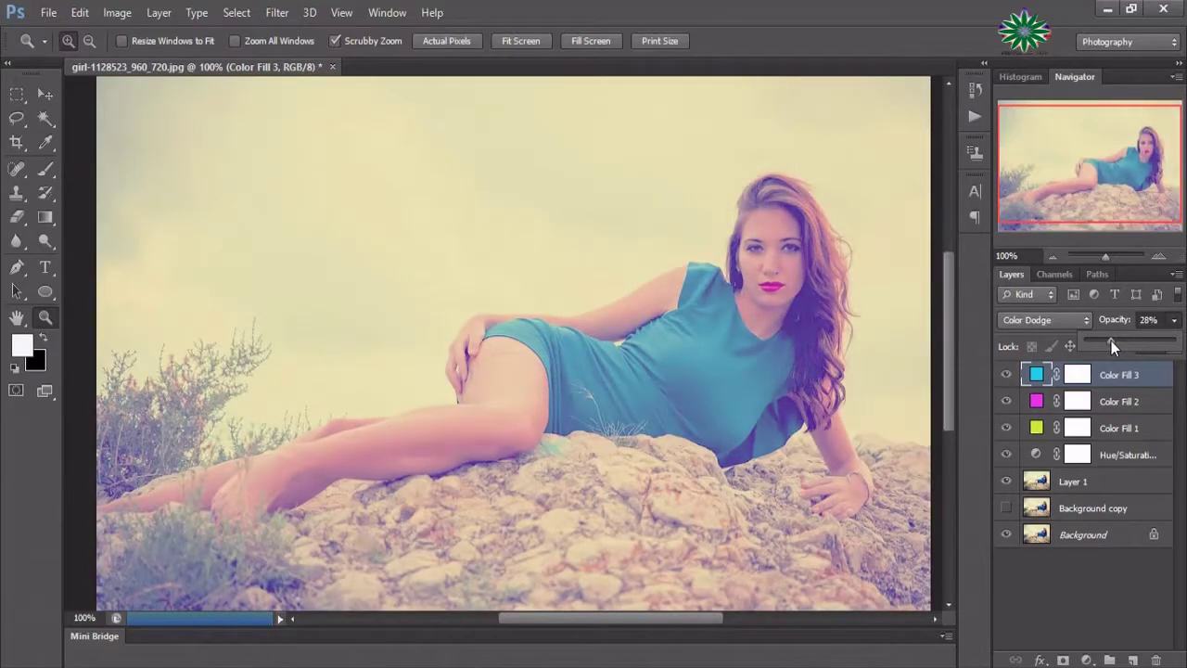